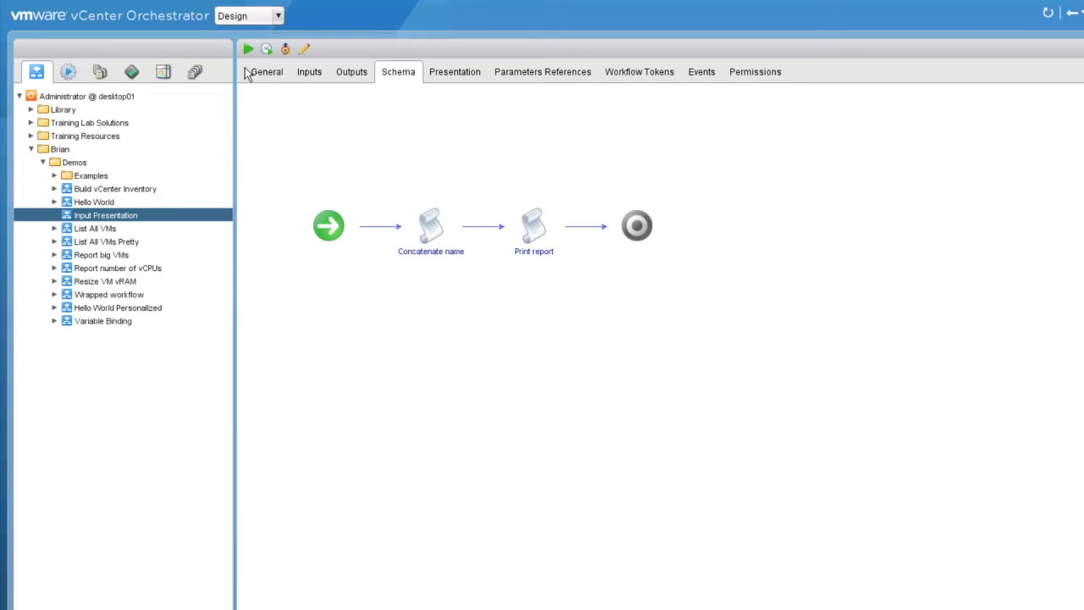
# Run Input Presentation with hobby, name, profession and company filled, continents and State left blank.
pyautogui.click(248, 48)
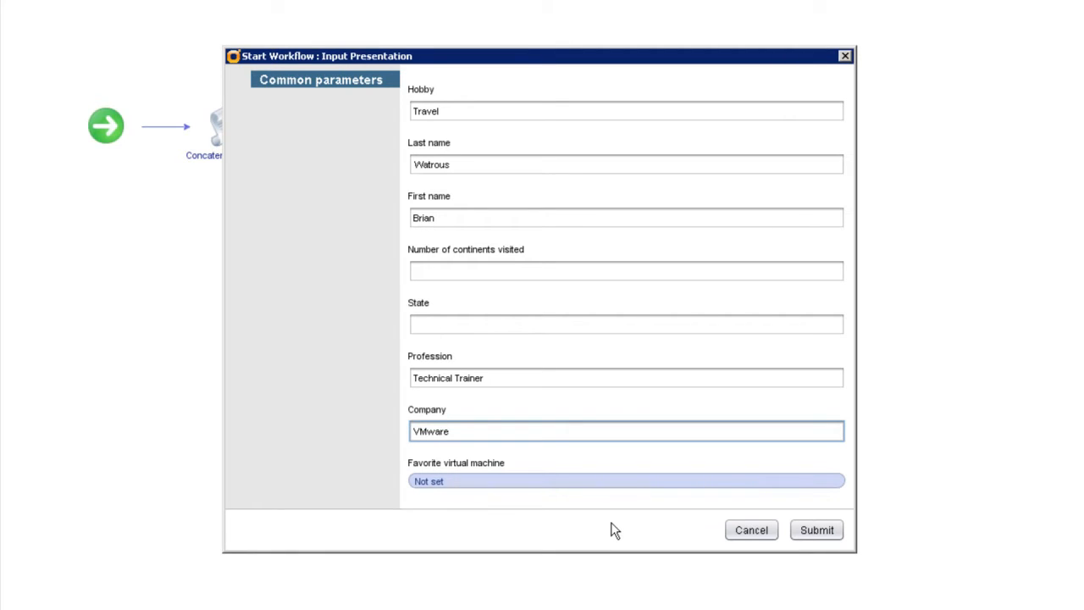
pyautogui.click(450, 269)
pyautogui.click(446, 322)
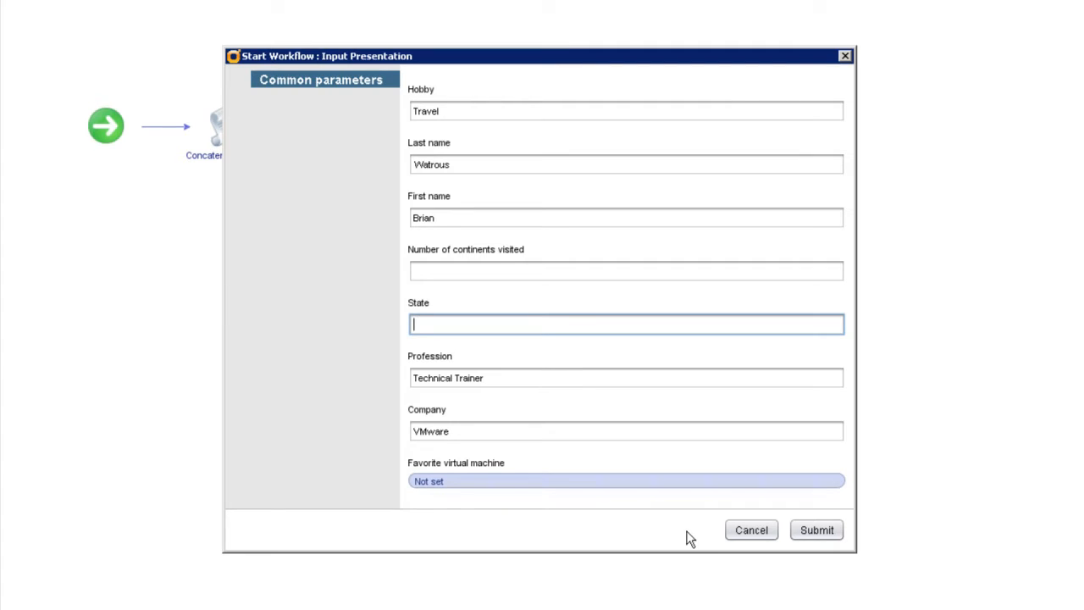
pyautogui.click(815, 531)
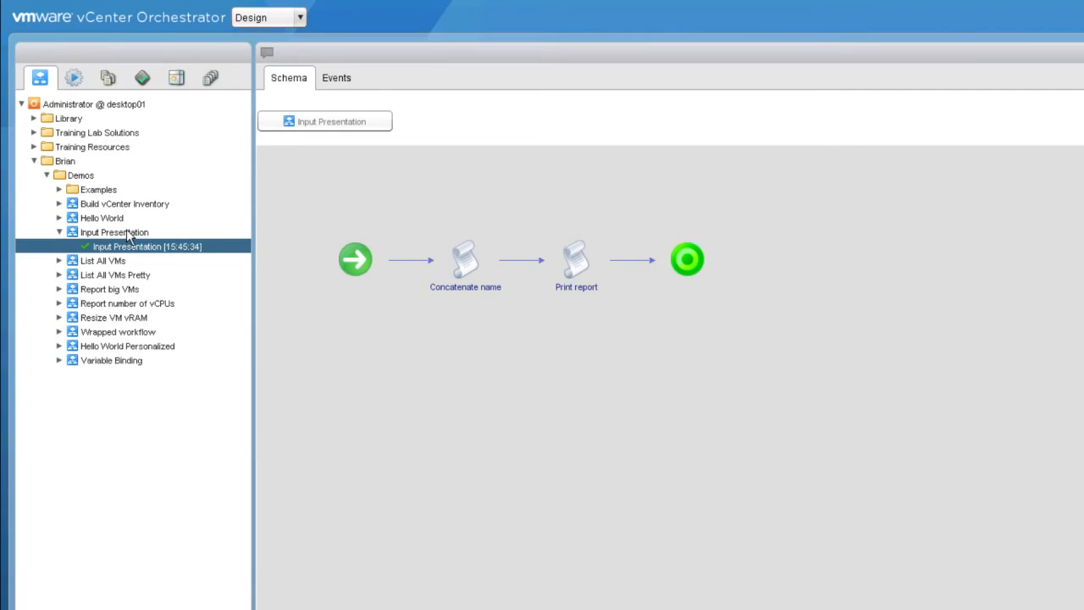
# Select the Input Presentation workflow in the tree to show its General tab.
pyautogui.click(118, 232)
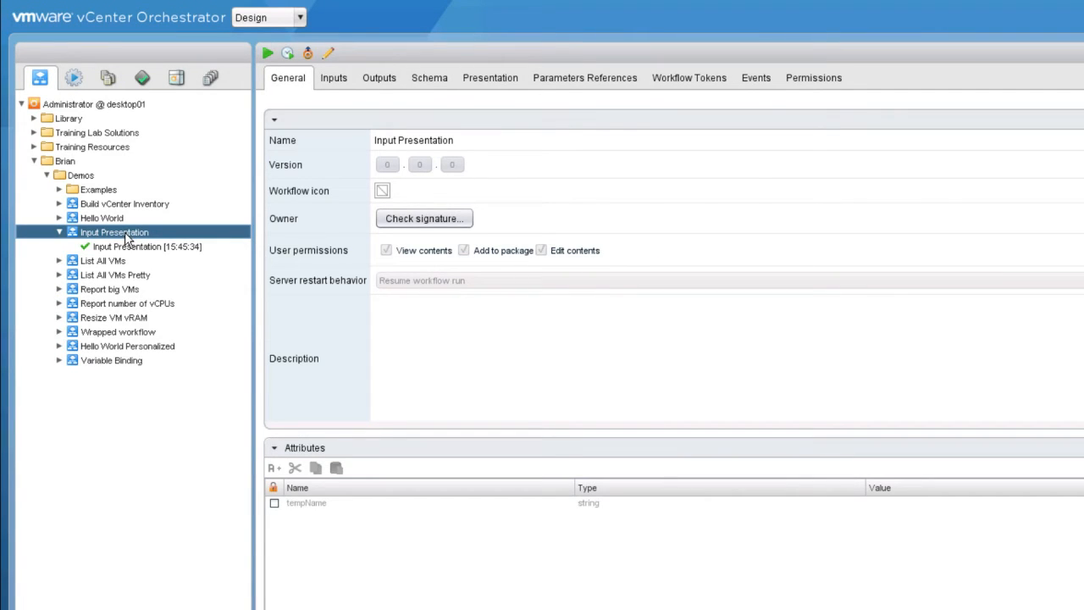
# Edit the Input Presentation workflow and show its inputs on the Presentation tab.
pyautogui.click(329, 55)
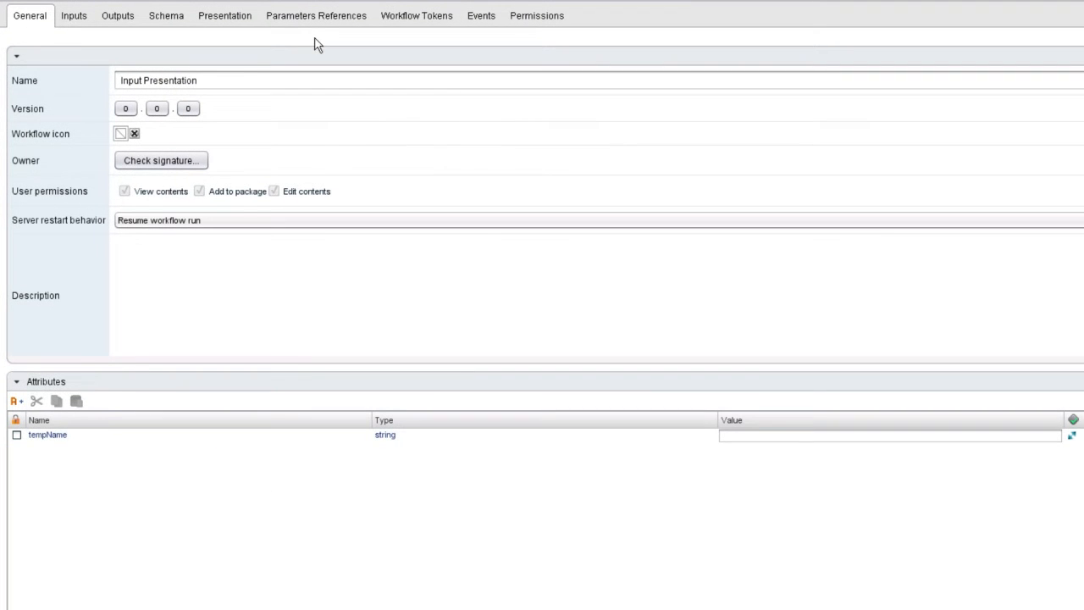
pyautogui.click(81, 19)
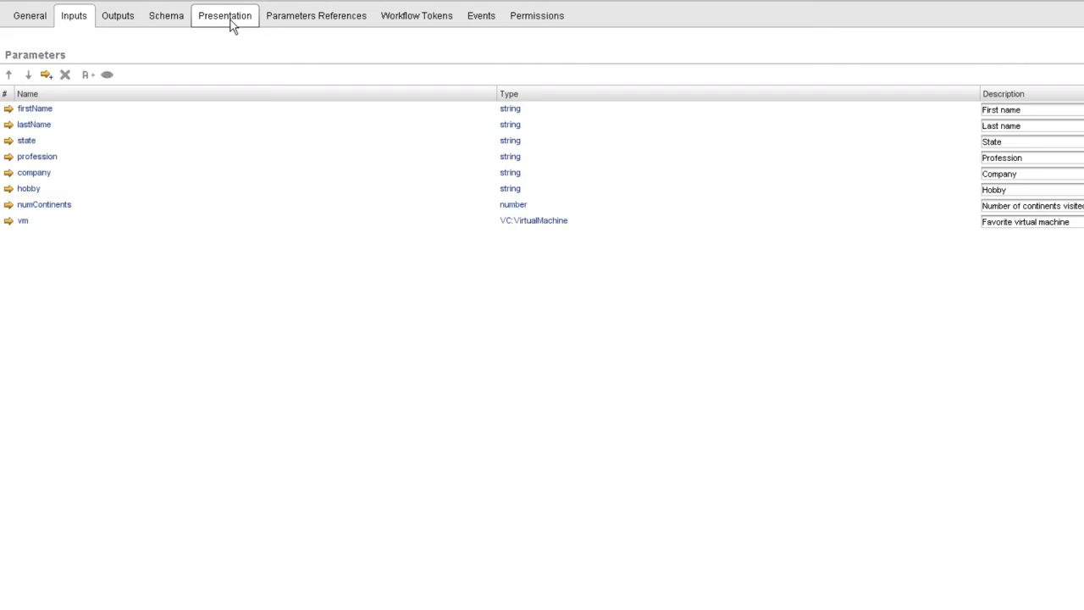
pyautogui.click(241, 25)
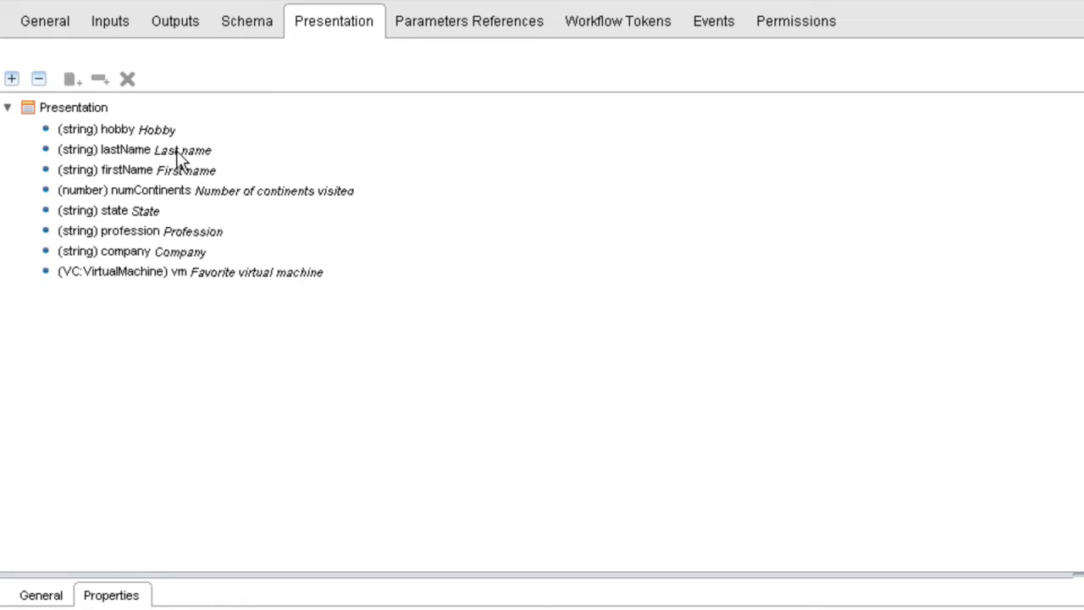
# Move hobby below numContinents and lastName below firstName in the Presentation tree.
pyautogui.moveTo(165, 133); pyautogui.dragTo(186, 182)
pyautogui.moveTo(174, 135); pyautogui.dragTo(192, 162)
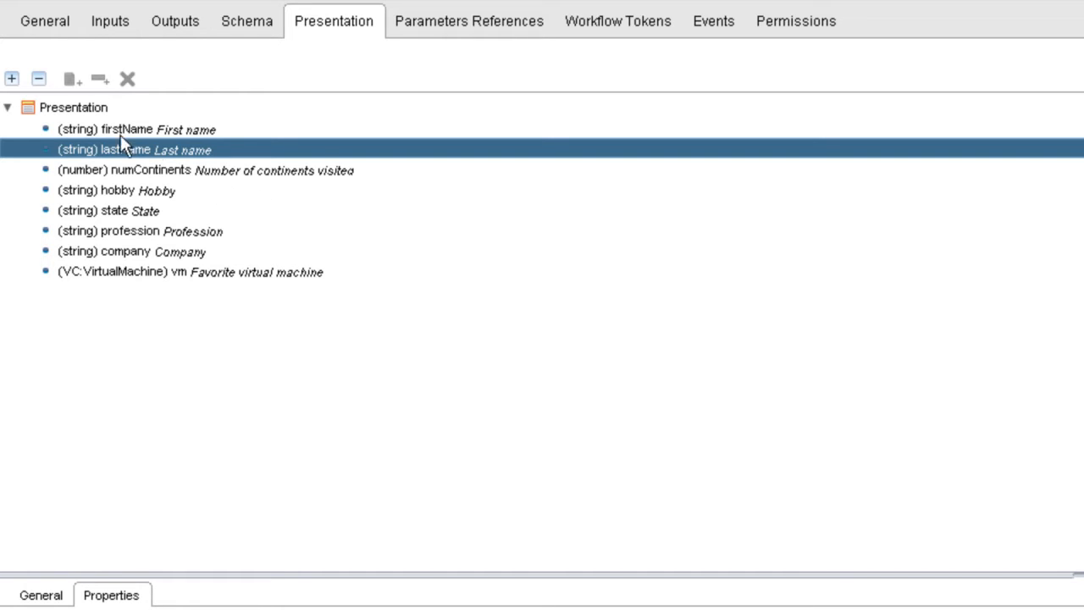
pyautogui.click(73, 107)
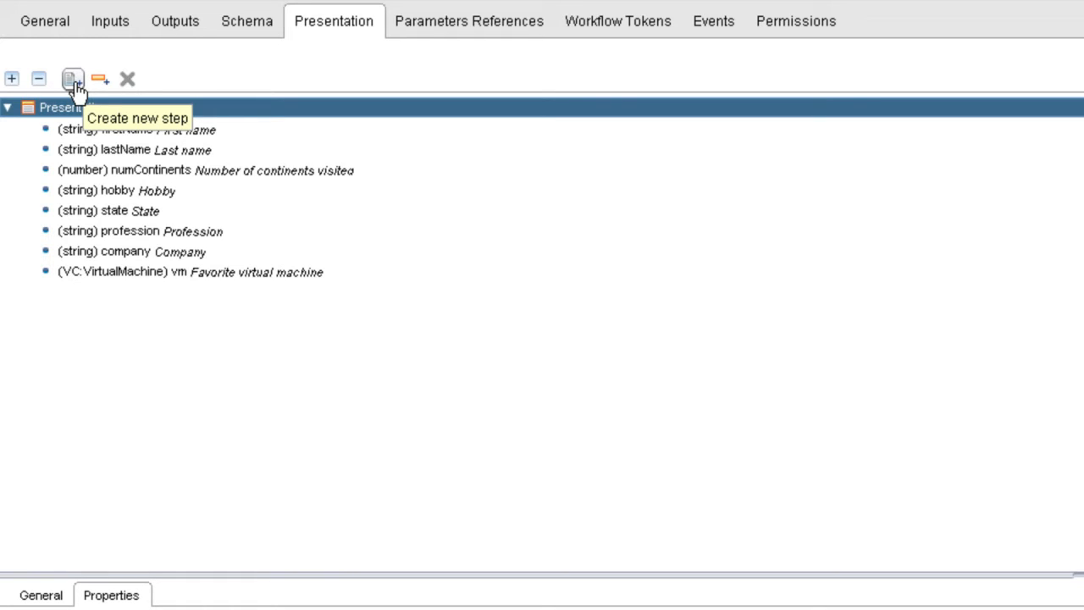
# Add a new presentation step named Identification.
pyautogui.click(73, 80)
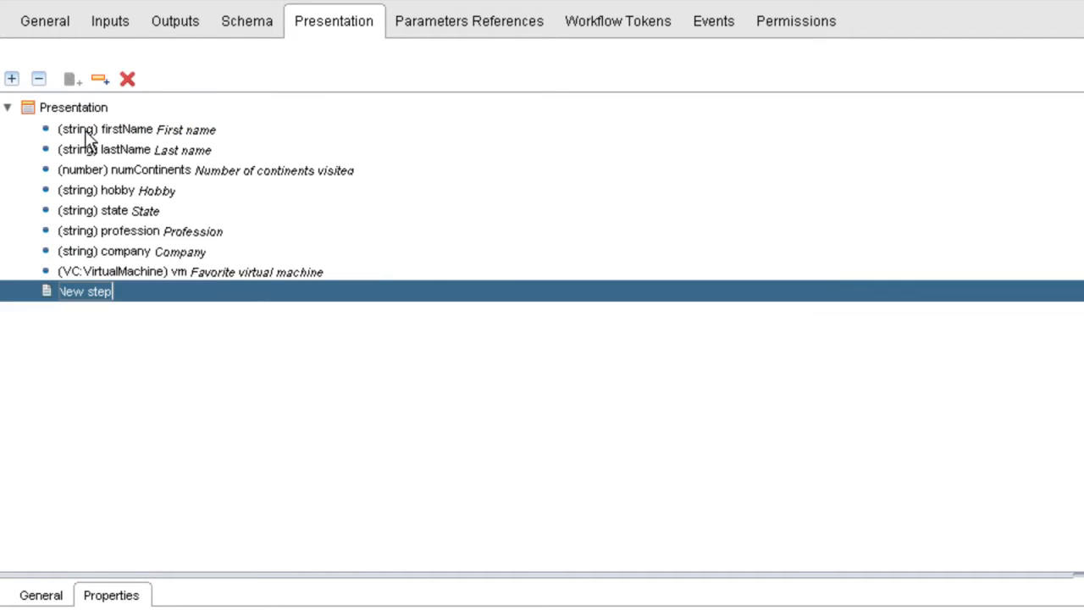
pyautogui.press('BackSpace')
pyautogui.write('Identif')
pyautogui.write('ication')
pyautogui.press('Return')
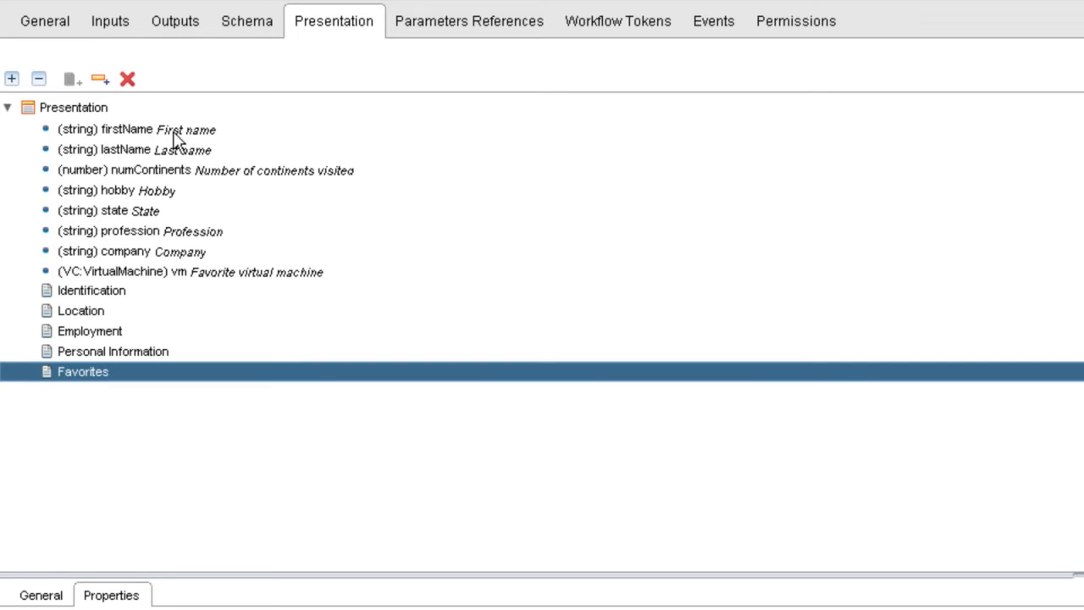
# Place firstName and lastName under Identification and state under Location.
pyautogui.moveTo(175, 140); pyautogui.dragTo(106, 291)
pyautogui.moveTo(169, 129); pyautogui.dragTo(125, 306)
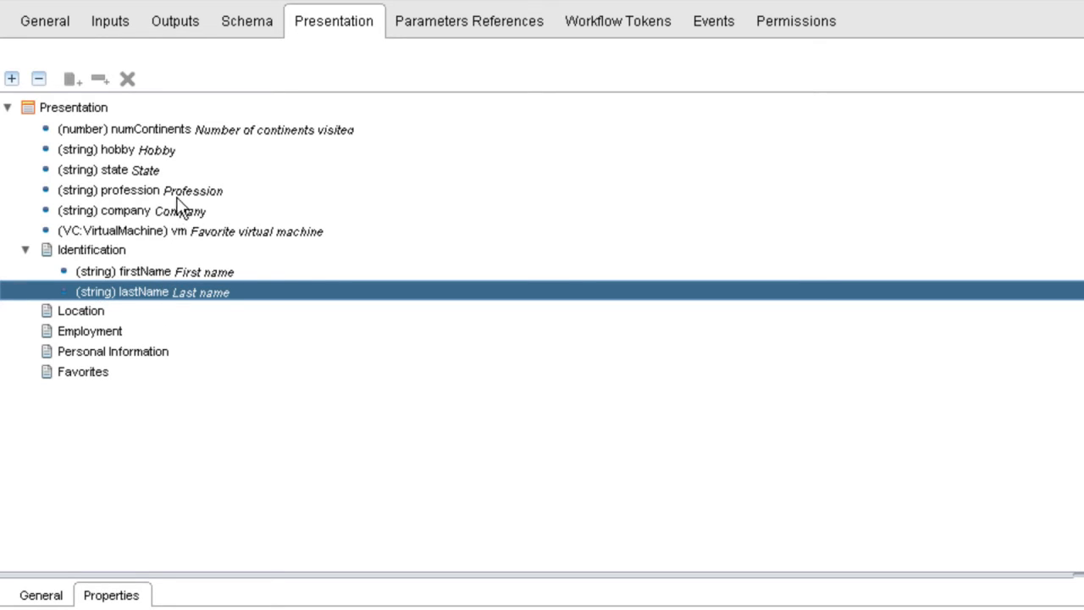
pyautogui.keyDown('ctrl'); pyautogui.click(140, 173); pyautogui.keyUp('ctrl')
pyautogui.moveTo(138, 172); pyautogui.dragTo(98, 312)
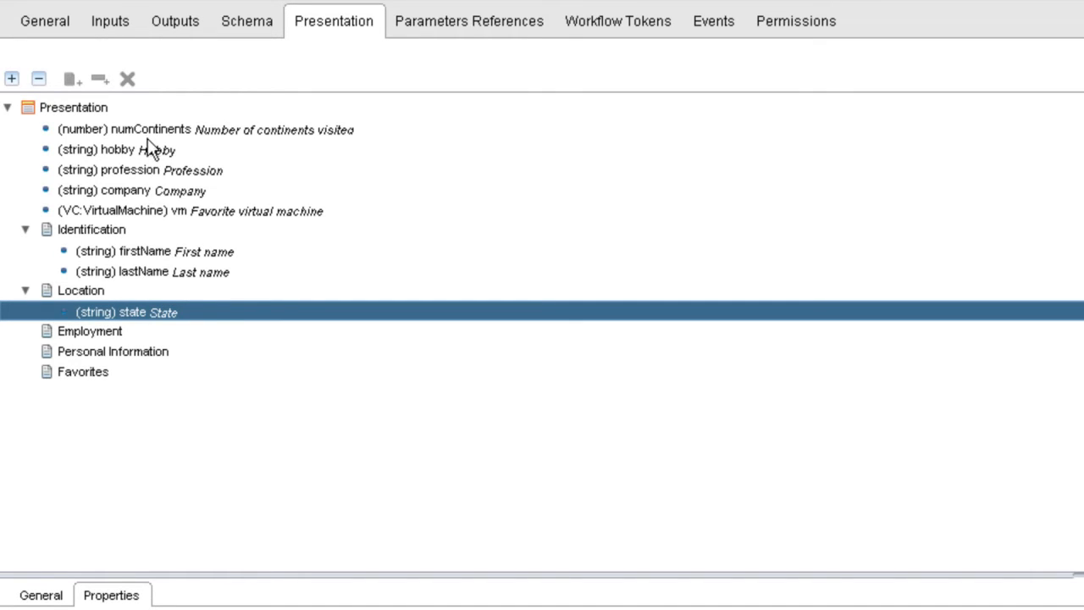
# Place profession and company under Employment and hobby under Personal Information.
pyautogui.click(161, 171)
pyautogui.moveTo(157, 253); pyautogui.dragTo(121, 341)
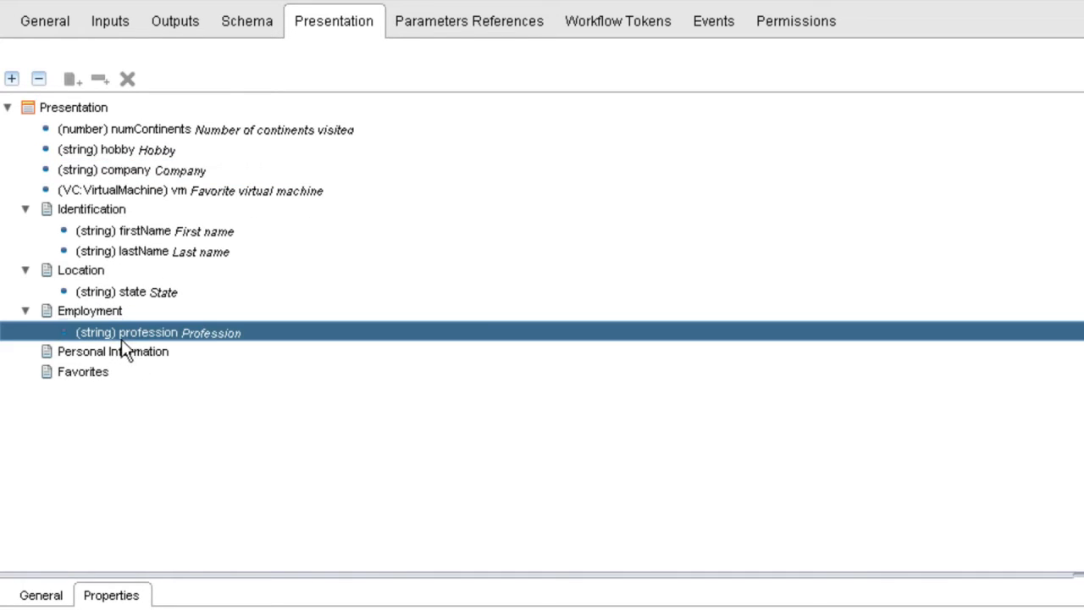
pyautogui.click(144, 171)
pyautogui.moveTo(146, 261); pyautogui.dragTo(118, 345)
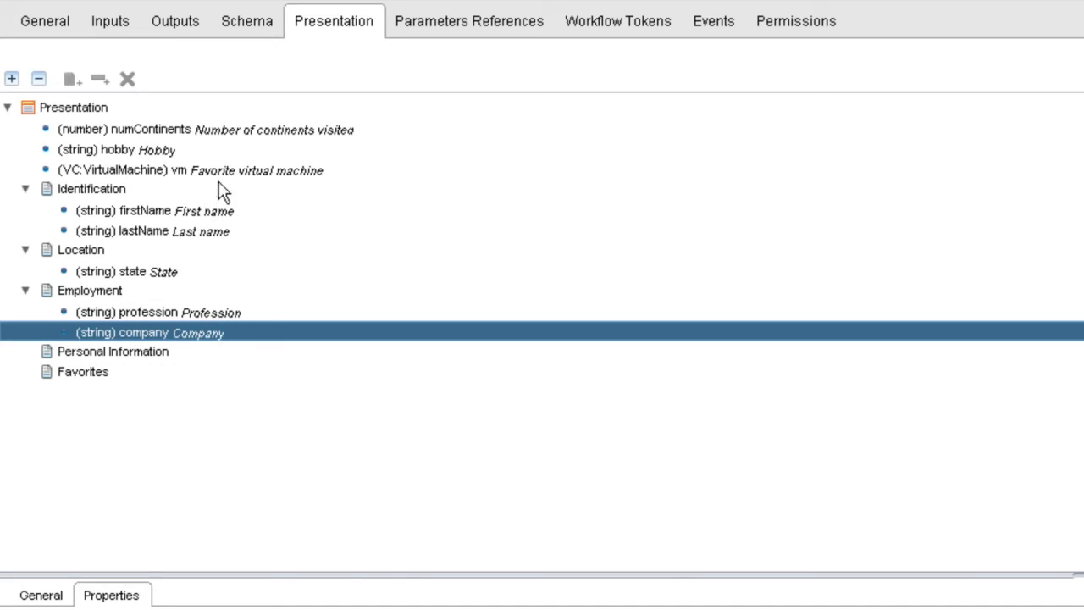
pyautogui.moveTo(150, 136); pyautogui.dragTo(165, 360)
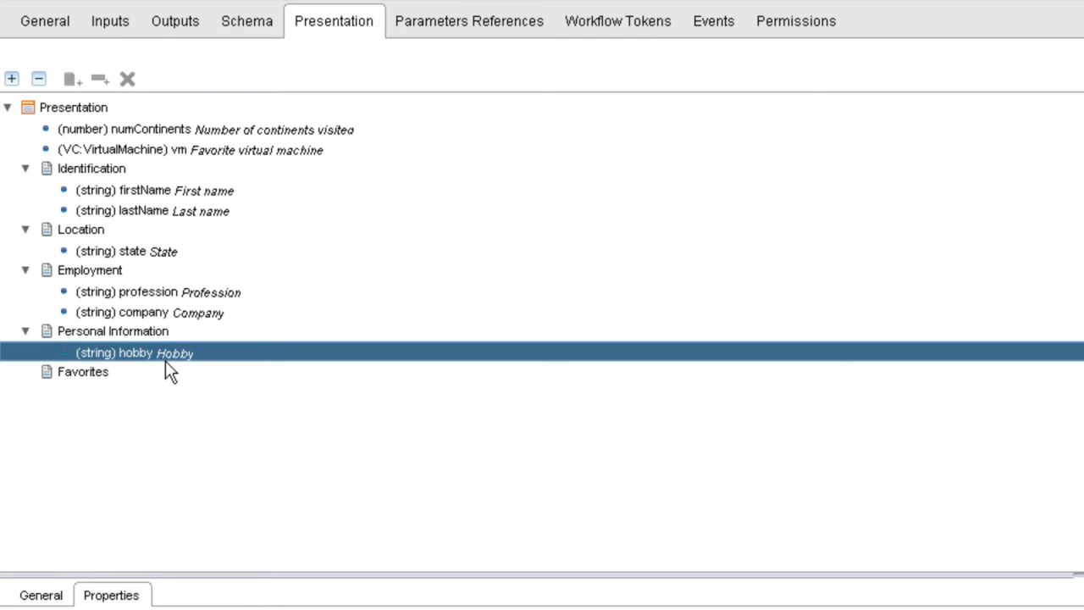
# Put numContinents under Personal Information and vm under Favorites, then save and close.
pyautogui.click(172, 135)
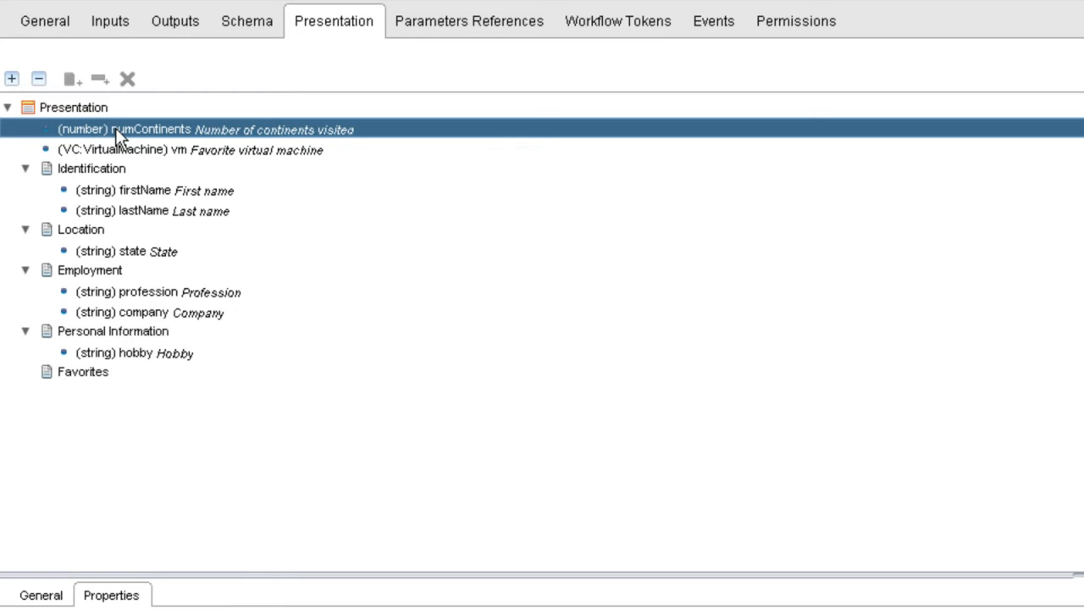
pyautogui.moveTo(116, 140); pyautogui.dragTo(189, 367)
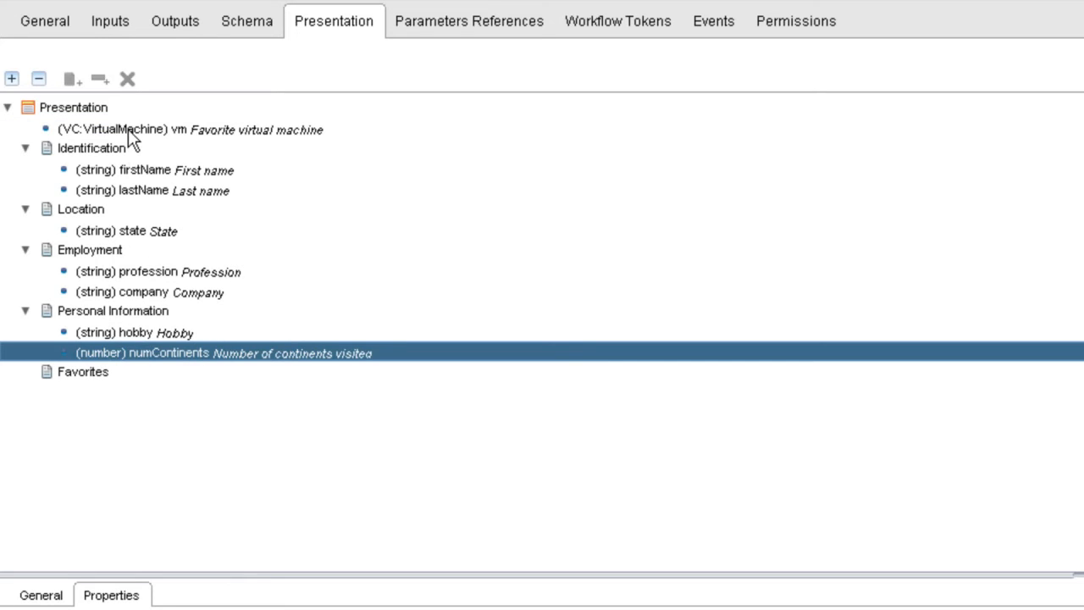
pyautogui.click(128, 129)
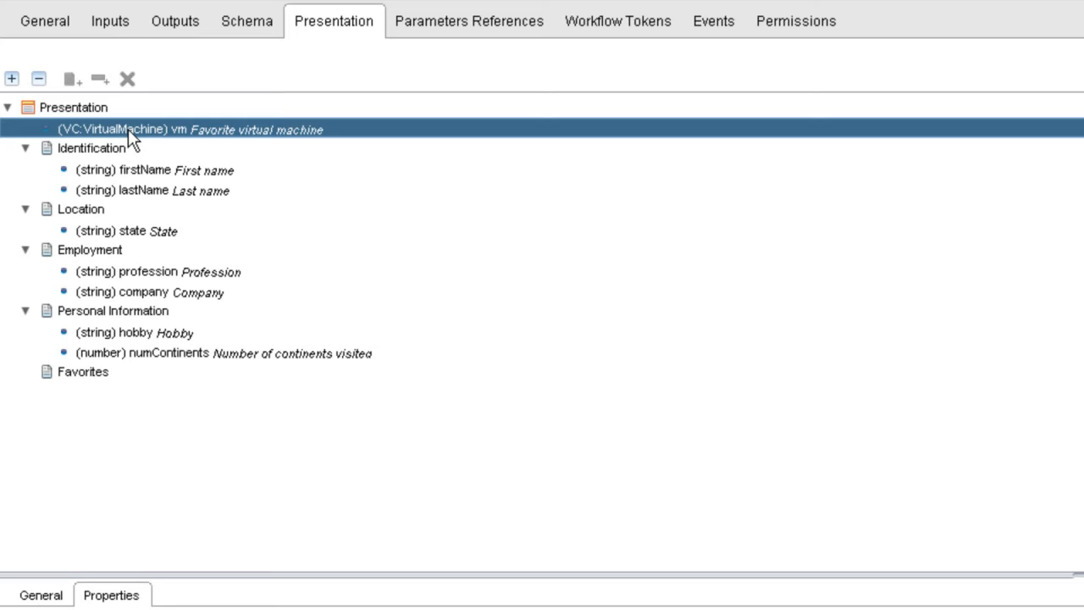
pyautogui.moveTo(131, 131); pyautogui.dragTo(101, 386)
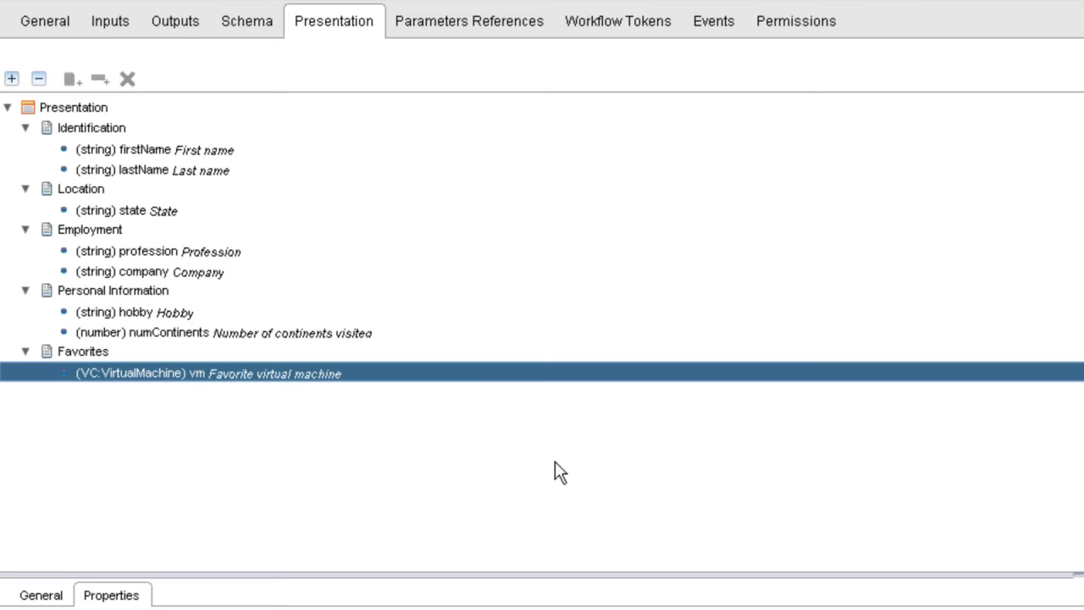
pyautogui.click(1048, 583)
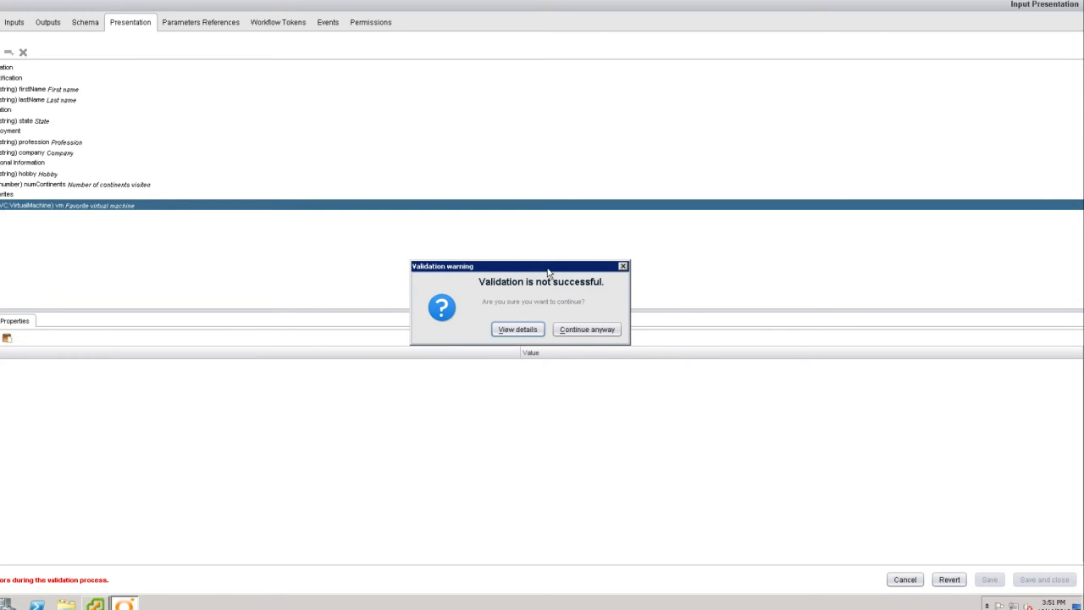
# Review the two validation warnings about unused vm and fullName parameters, then close them.
pyautogui.click(522, 334)
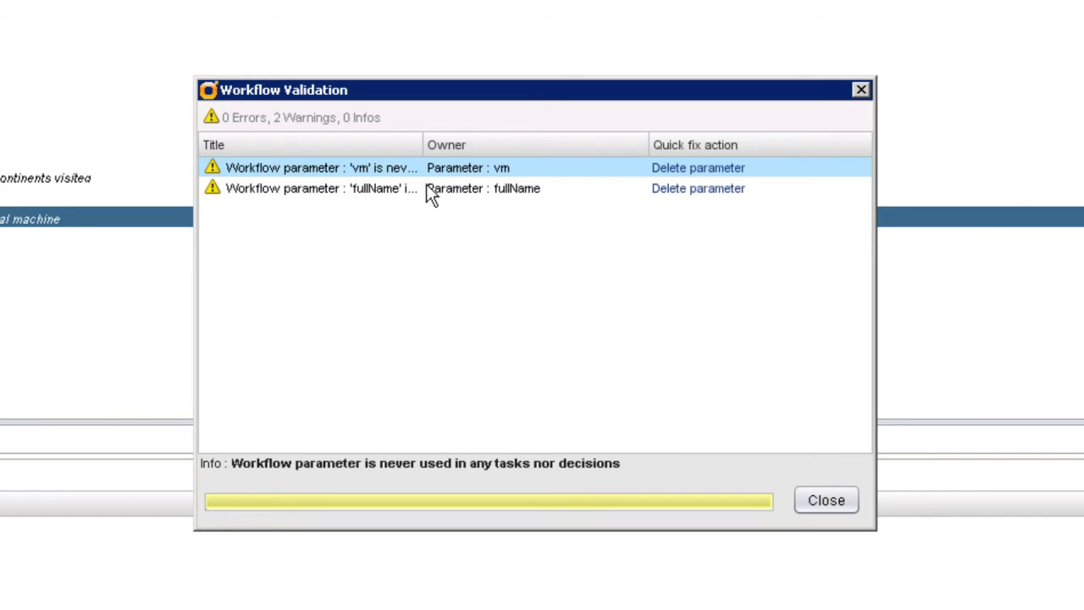
pyautogui.click(825, 504)
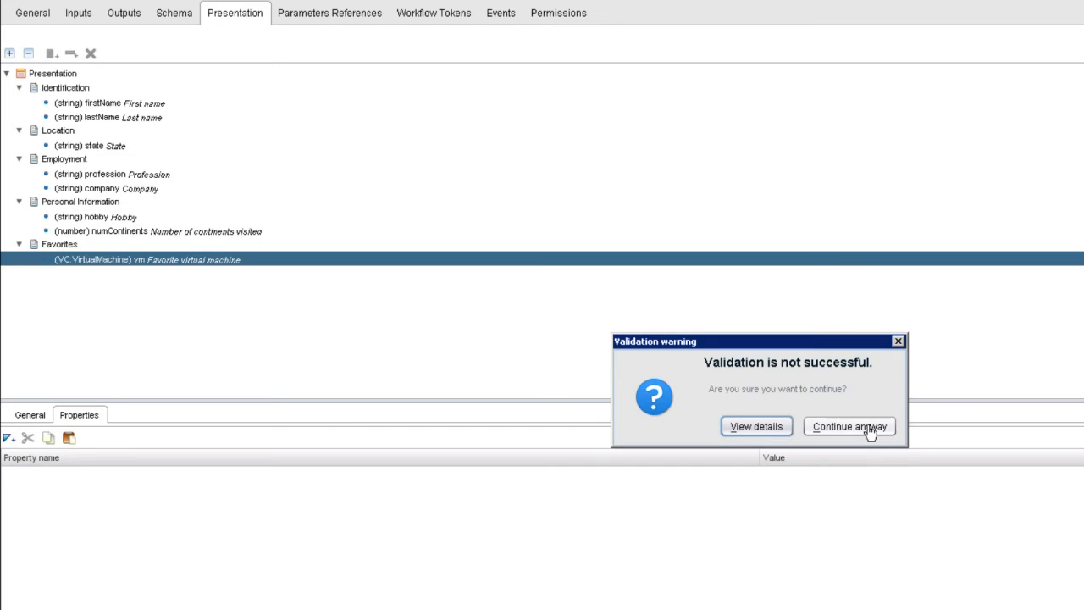
# Continue despite failed validation and start a run of Input Presentation from its context menu.
pyautogui.click(869, 432)
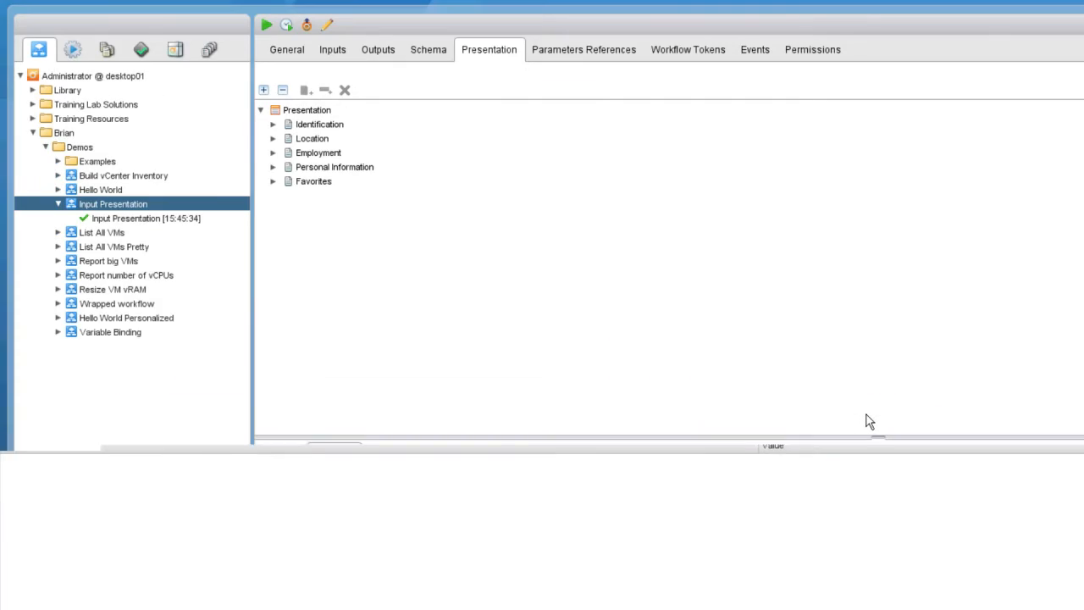
pyautogui.rightClick(124, 204)
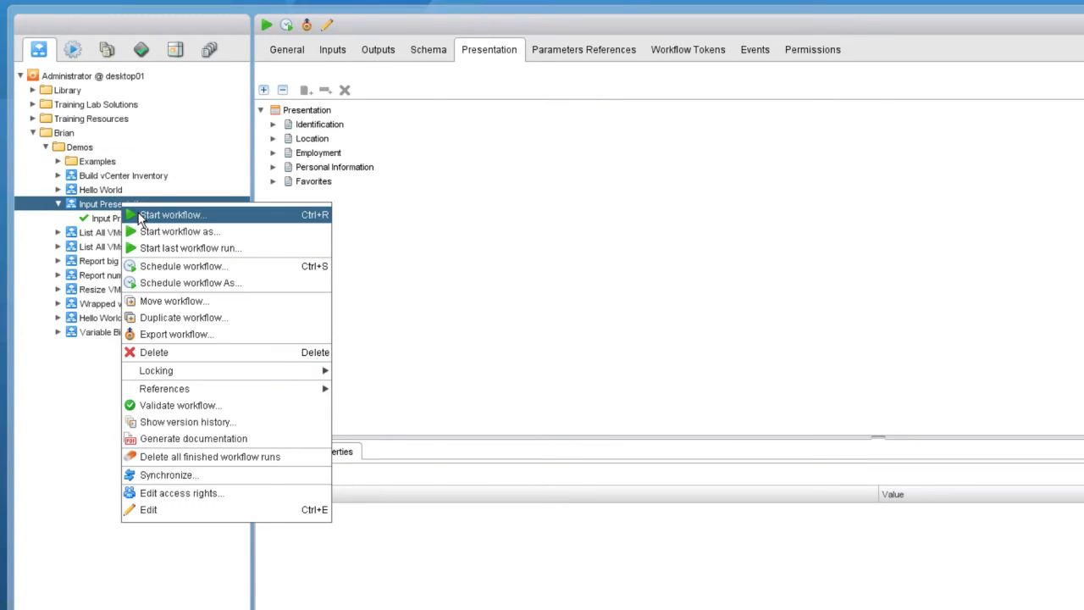
pyautogui.click(141, 216)
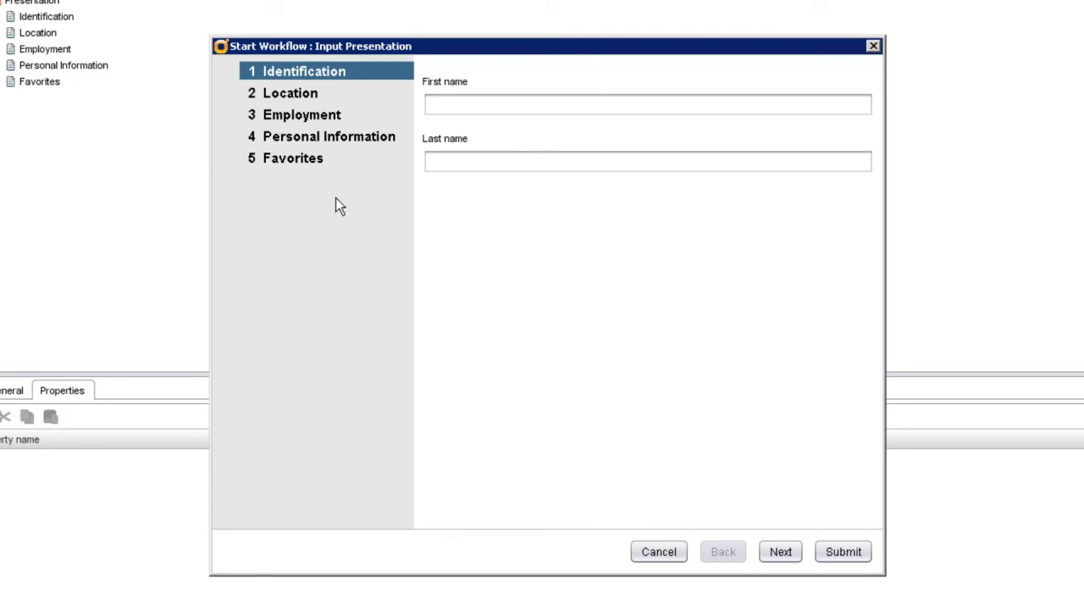
# Browse the five wizard steps, then enter the person's first and last name under Identification.
pyautogui.click(300, 93)
pyautogui.click(296, 114)
pyautogui.click(304, 138)
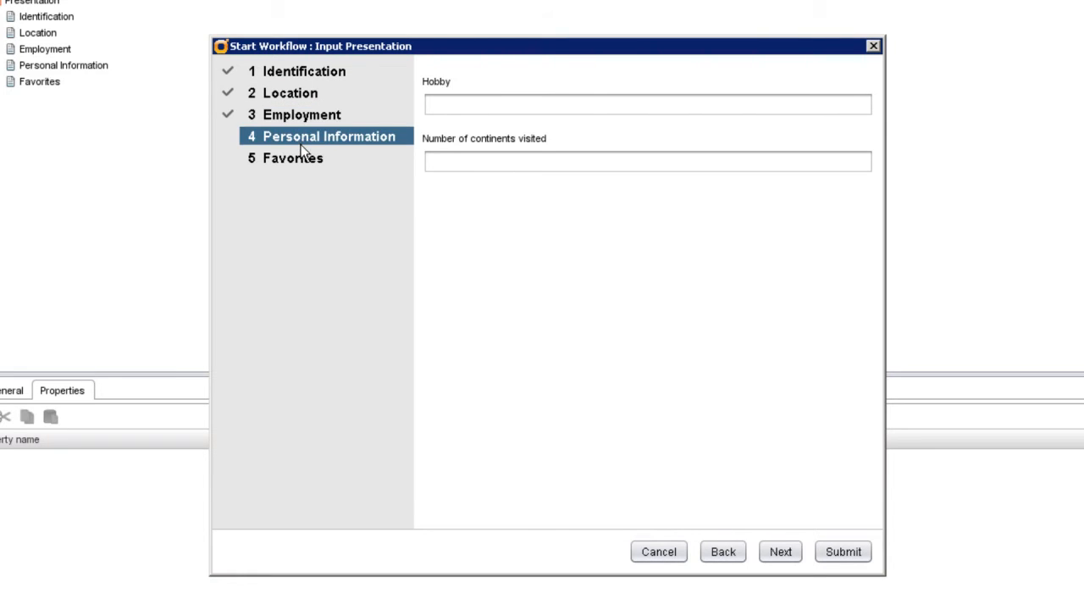
pyautogui.click(302, 163)
pyautogui.click(301, 74)
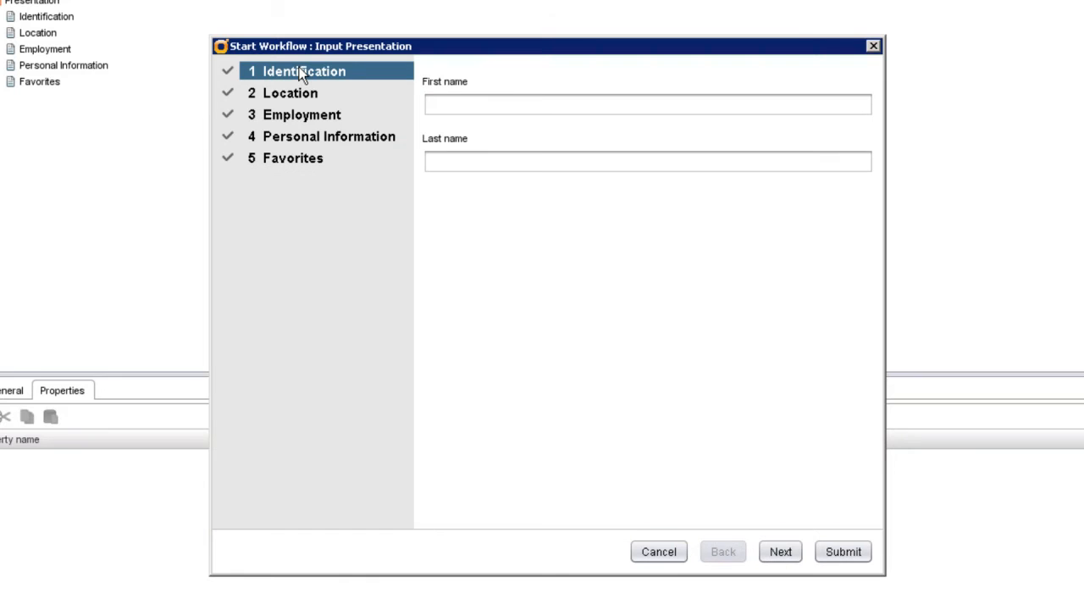
pyautogui.click(461, 101)
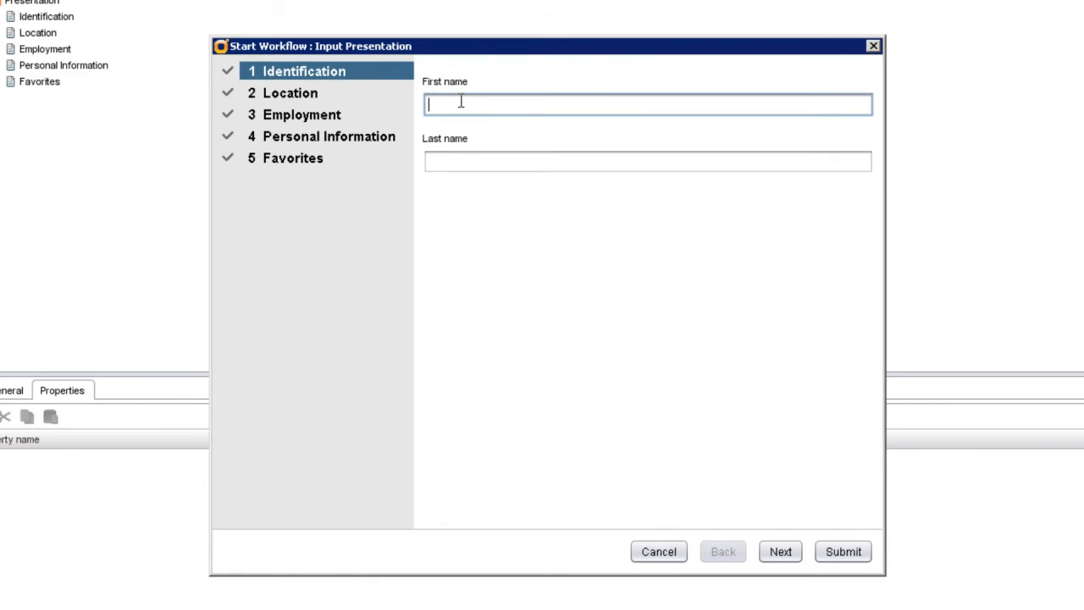
pyautogui.click(462, 164)
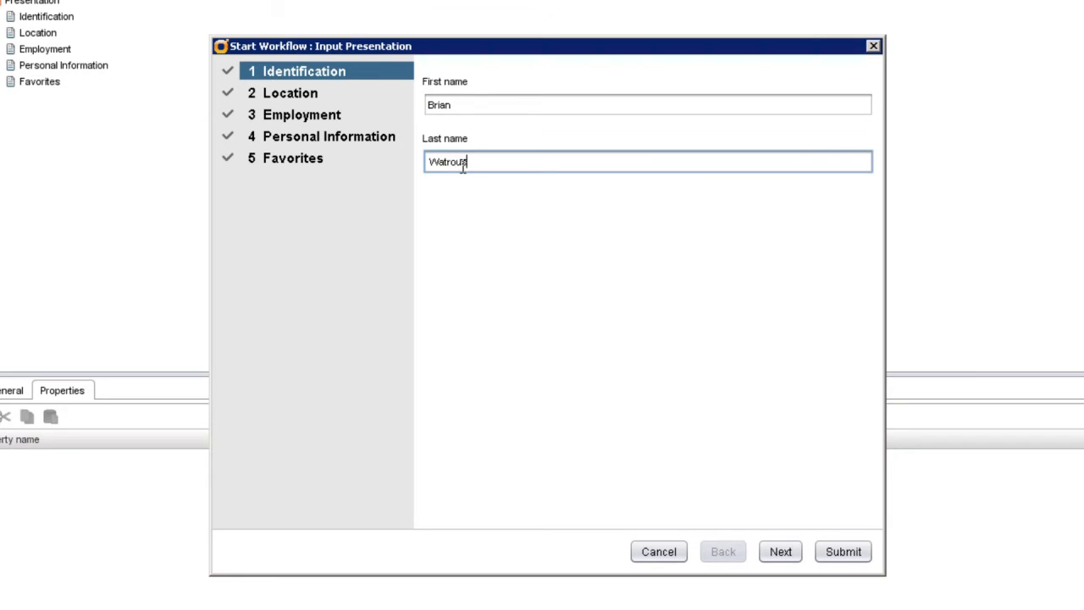
# Enter state California, profession Technical Trainer and company VMware.
pyautogui.click(293, 97)
pyautogui.click(465, 105)
pyautogui.write('Ca')
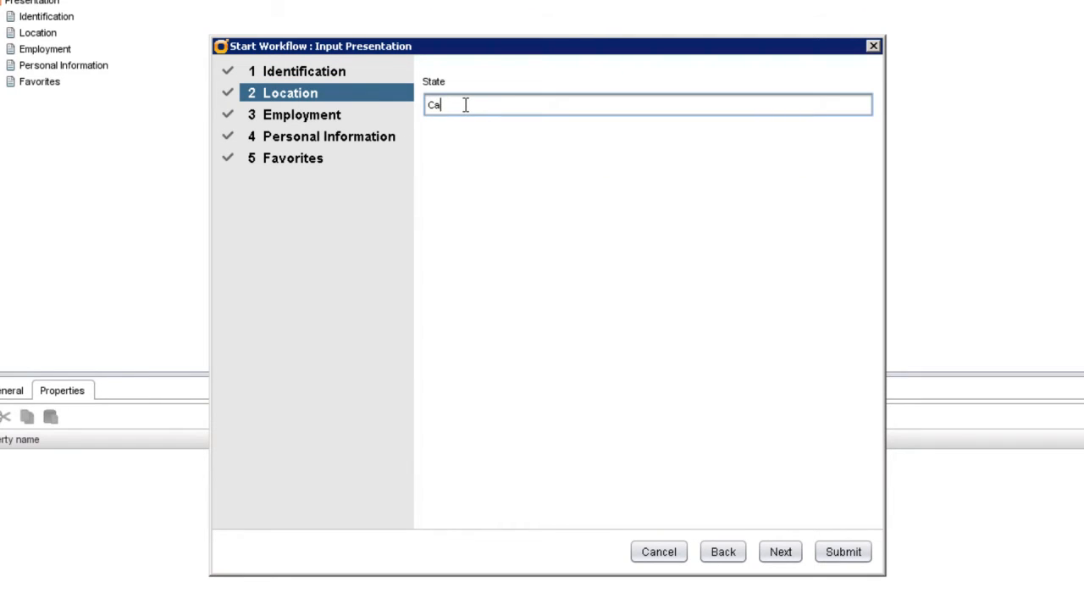
pyautogui.write('lifornia')
pyautogui.click(329, 120)
pyautogui.click(457, 100)
pyautogui.write('Technical Trainer')
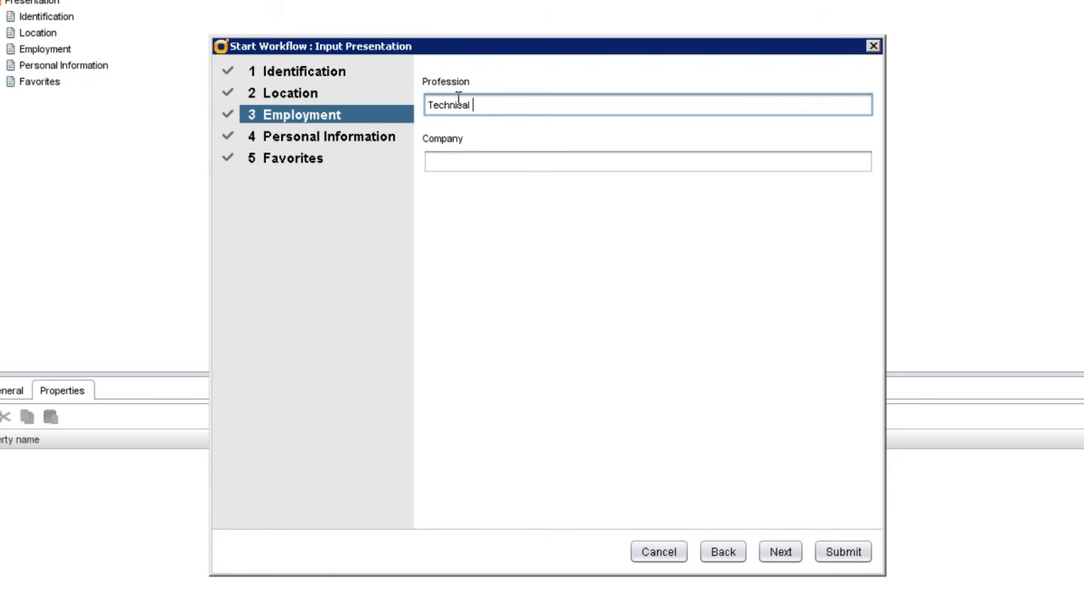
pyautogui.click(456, 161)
pyautogui.write('VMware')
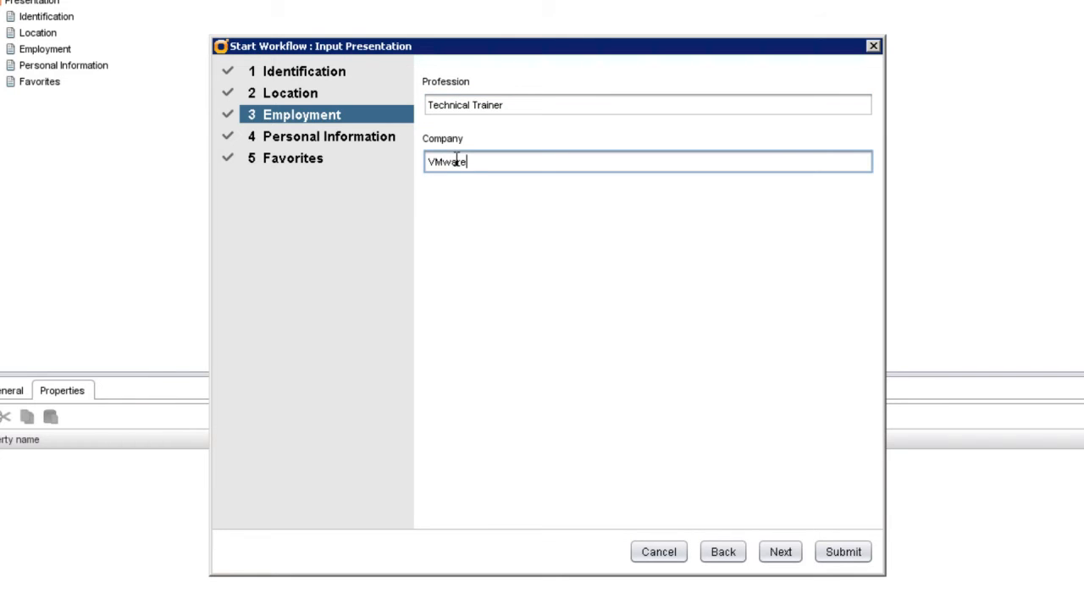
# Enter hobby Travel and 7 continents visited, then submit the workflow run.
pyautogui.click(354, 141)
pyautogui.click(459, 105)
pyautogui.write('Tr')
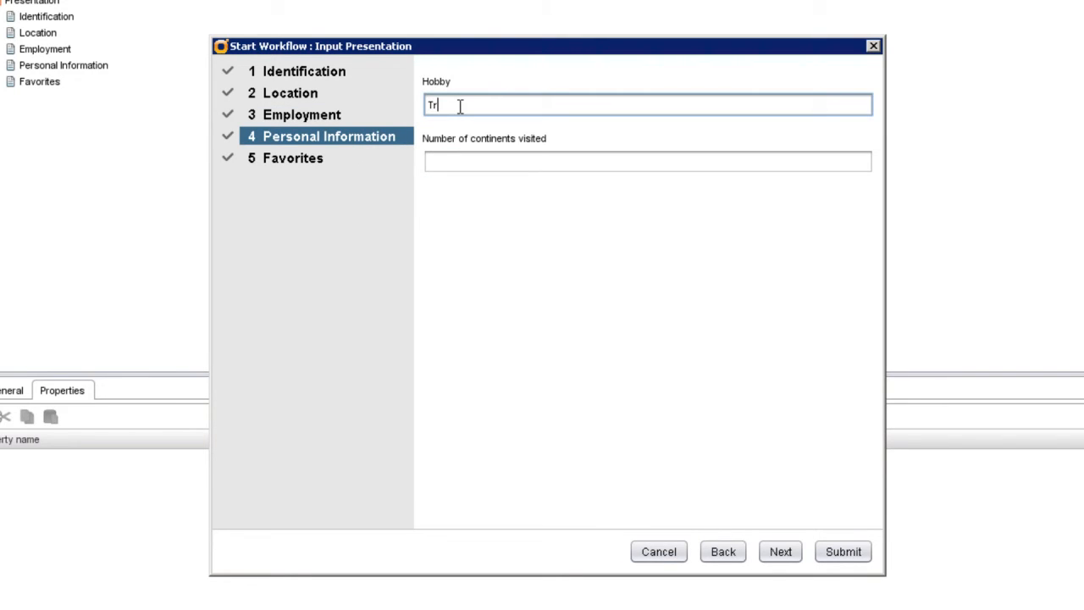
pyautogui.write('avel')
pyautogui.click(465, 161)
pyautogui.write('7')
pyautogui.click(320, 160)
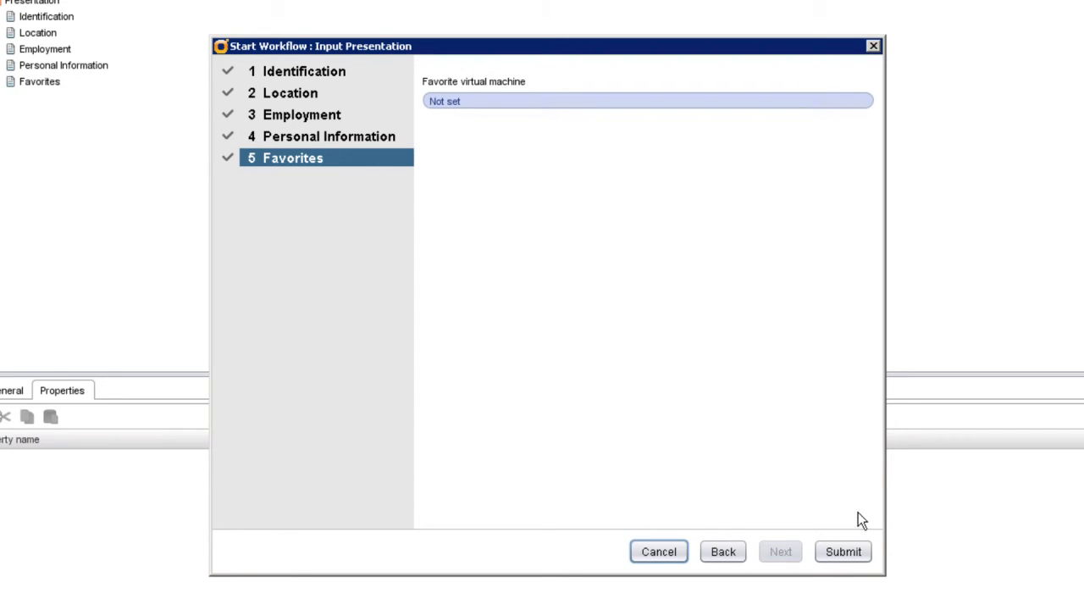
pyautogui.click(845, 555)
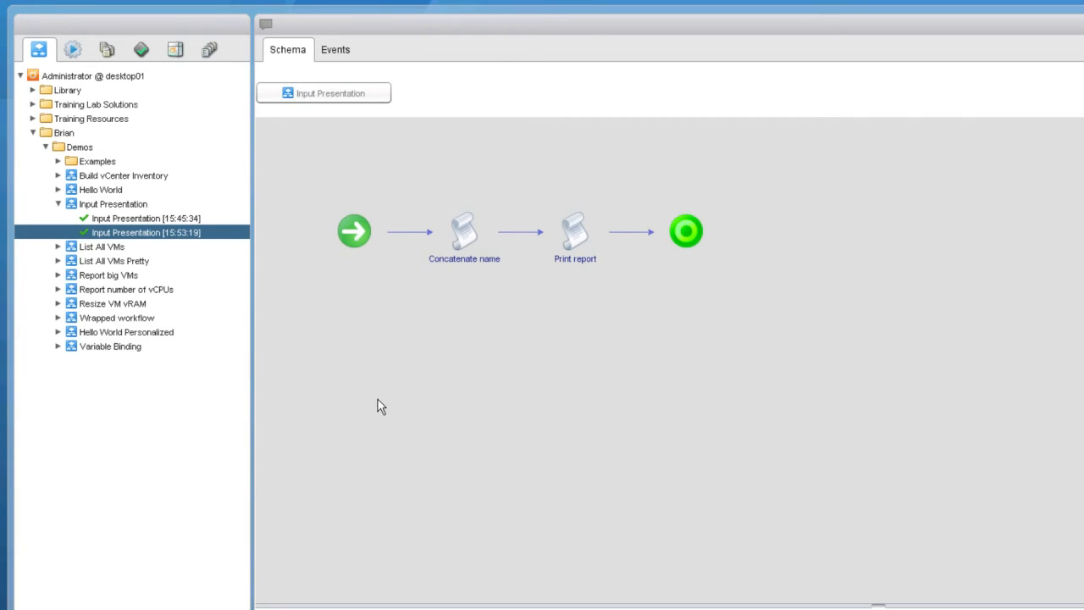
# Edit the Input Presentation workflow and select firstName under Identification on the Presentation tab.
pyautogui.click(130, 205)
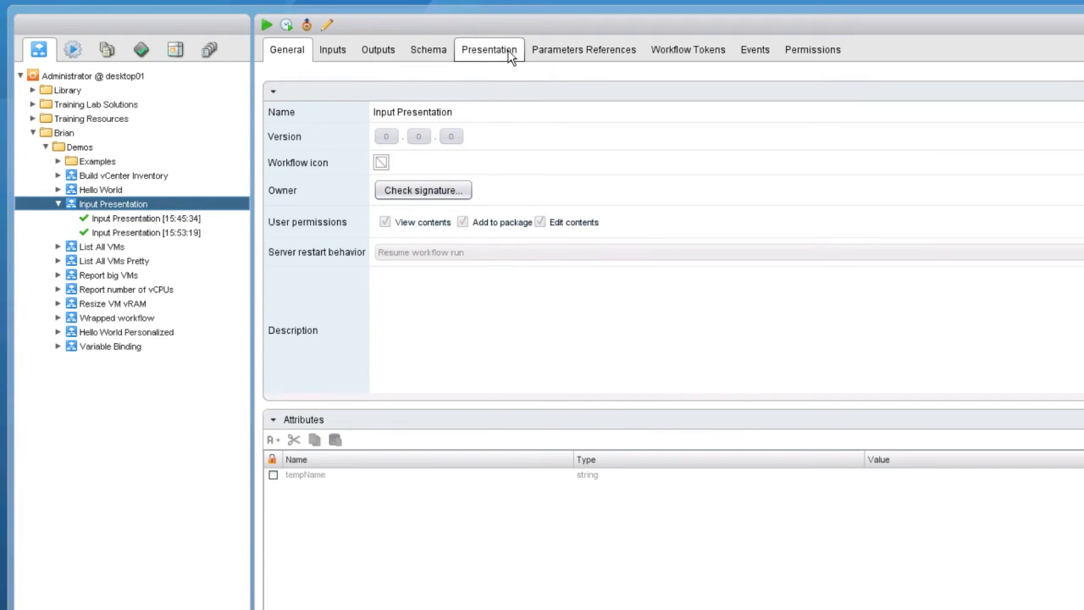
pyautogui.click(328, 25)
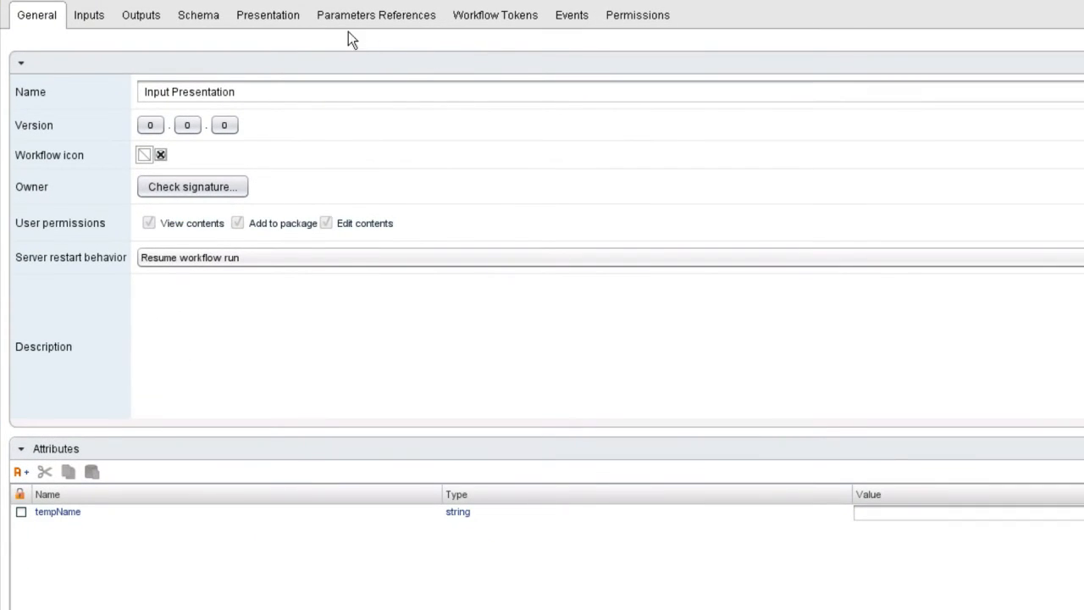
pyautogui.click(295, 25)
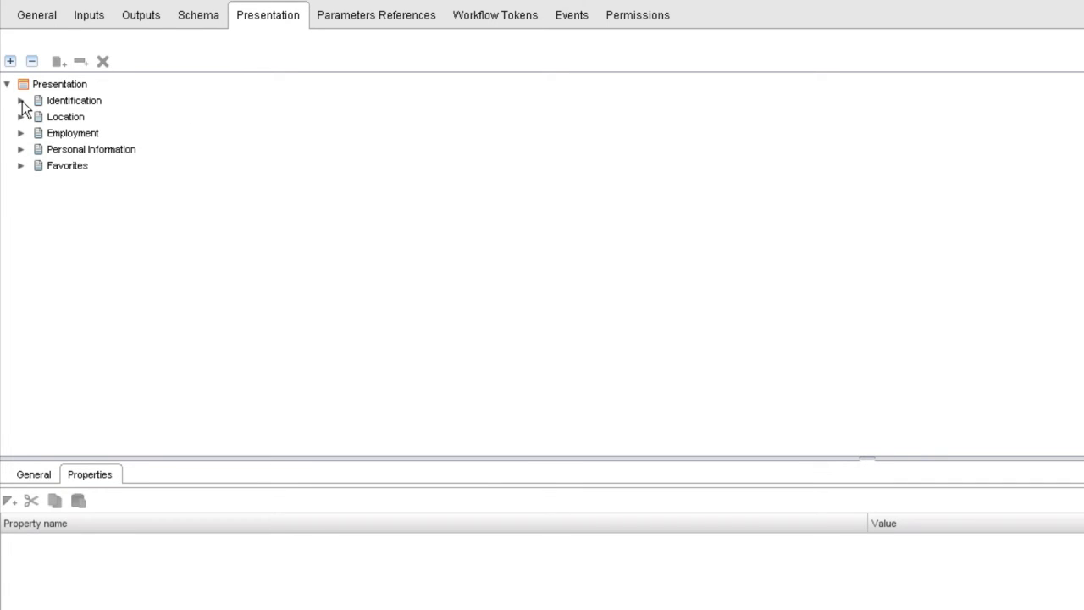
pyautogui.click(22, 101)
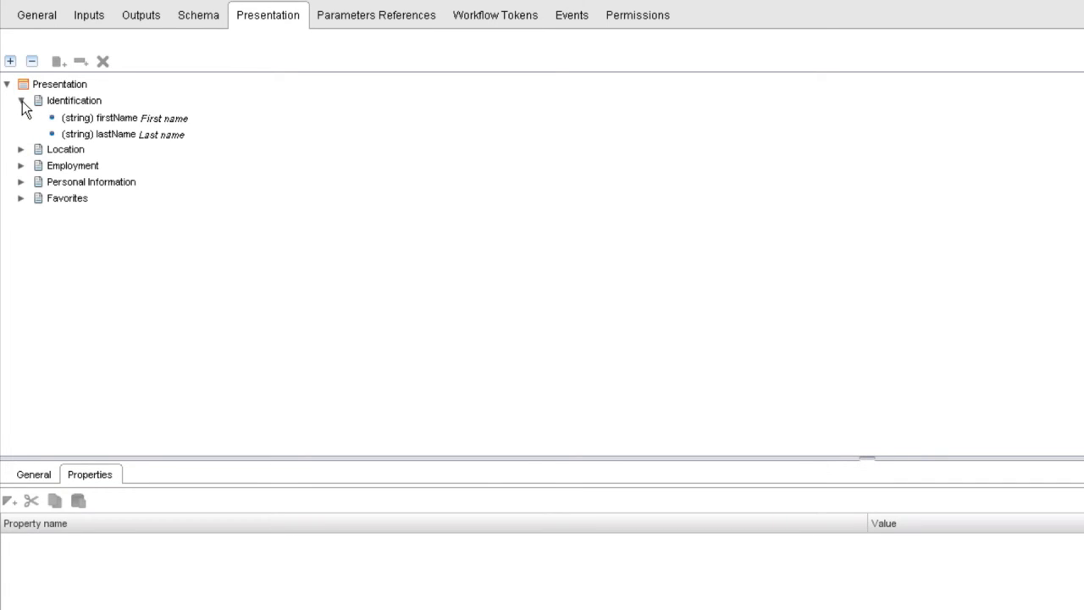
pyautogui.click(113, 119)
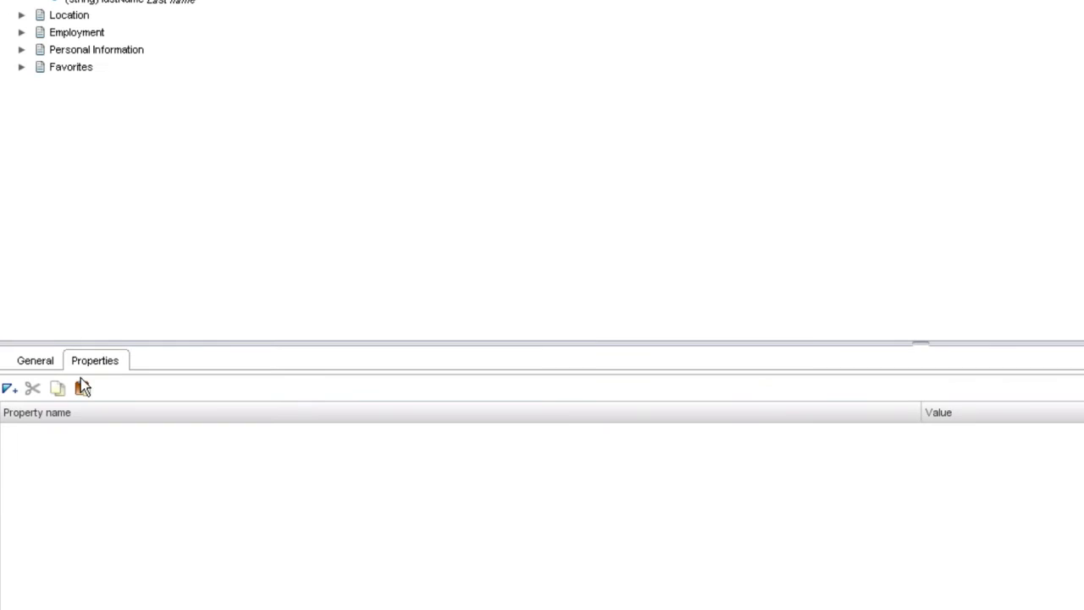
# Add a Mandatory input property set to Yes on firstName and vm.
pyautogui.click(10, 388)
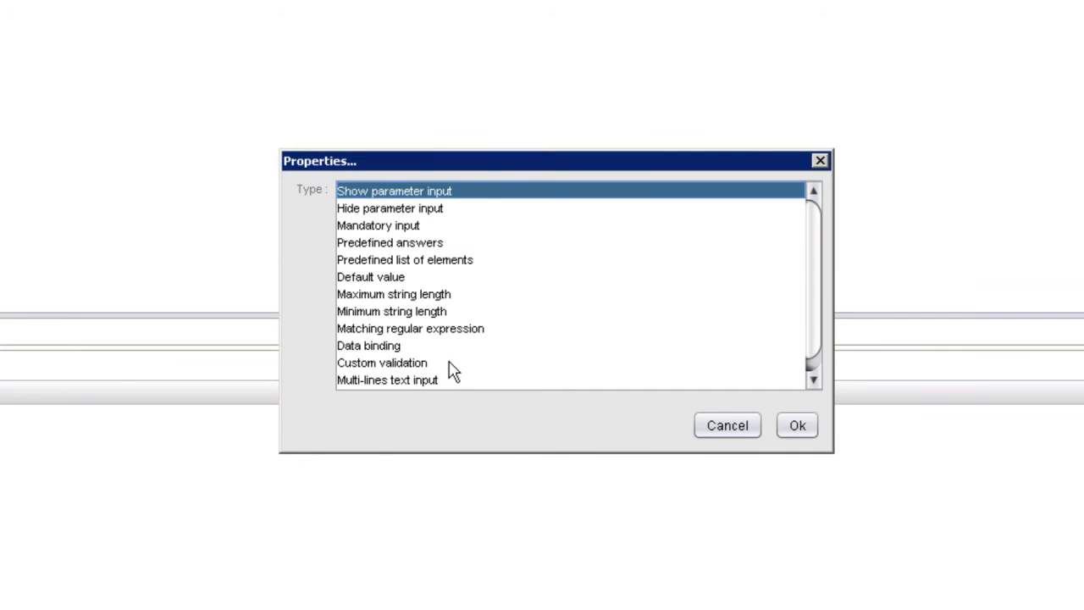
pyautogui.click(415, 229)
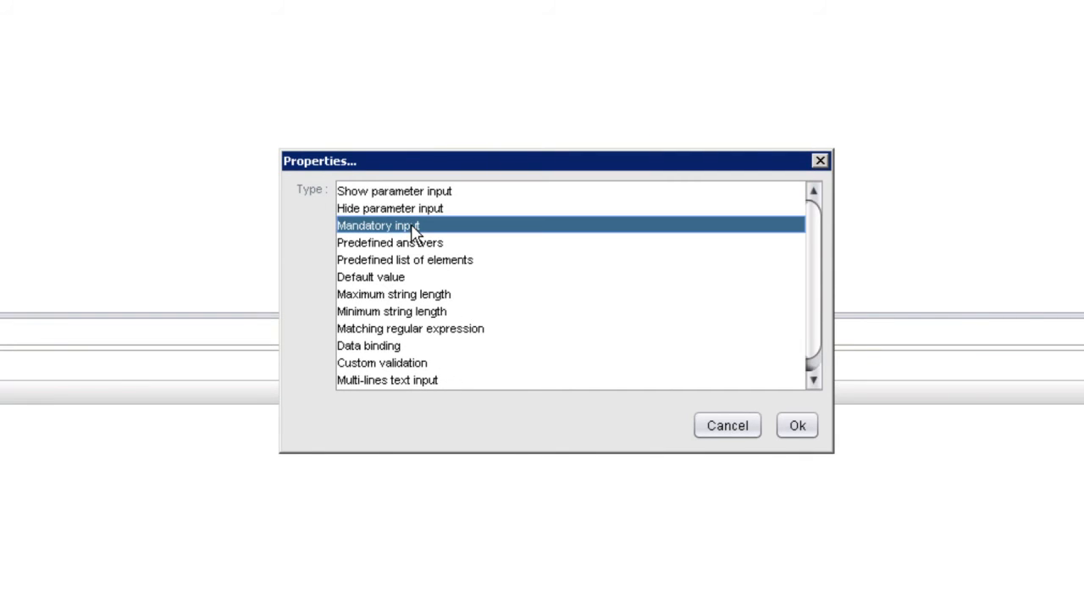
pyautogui.click(798, 426)
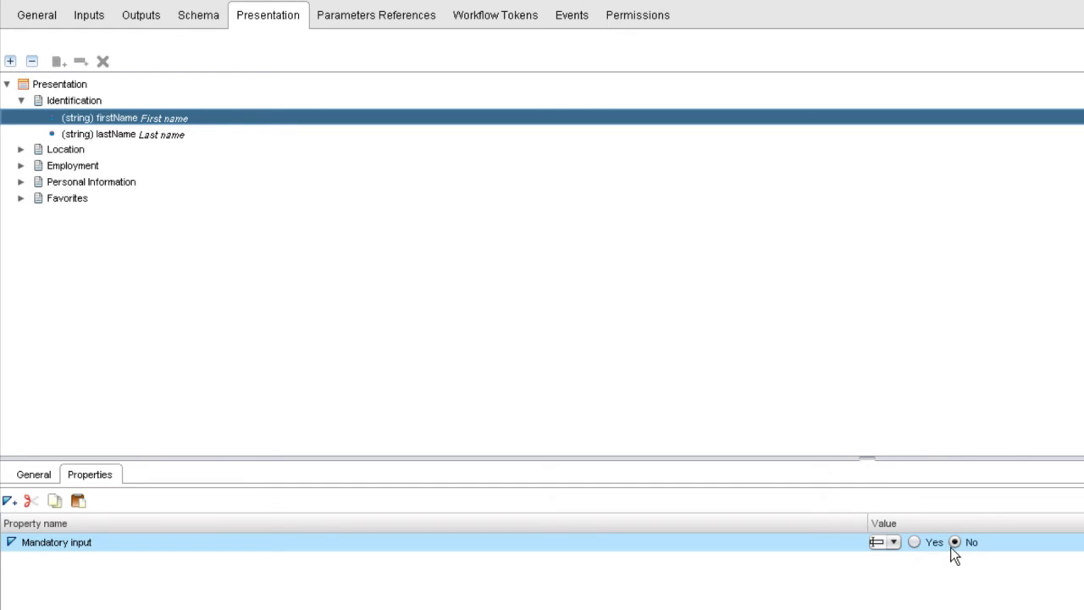
pyautogui.click(913, 542)
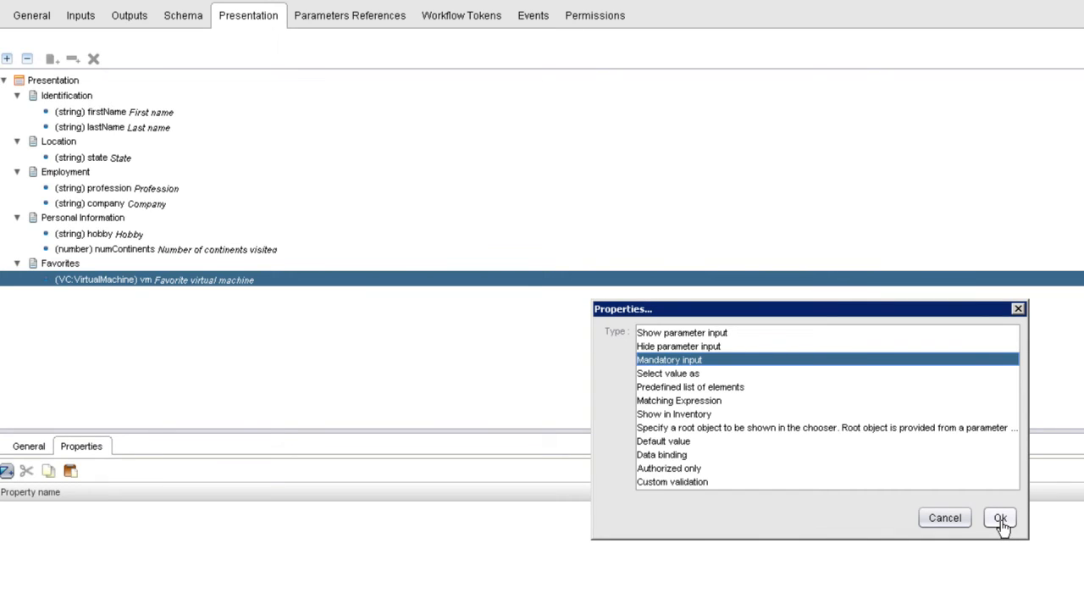
pyautogui.click(1000, 520)
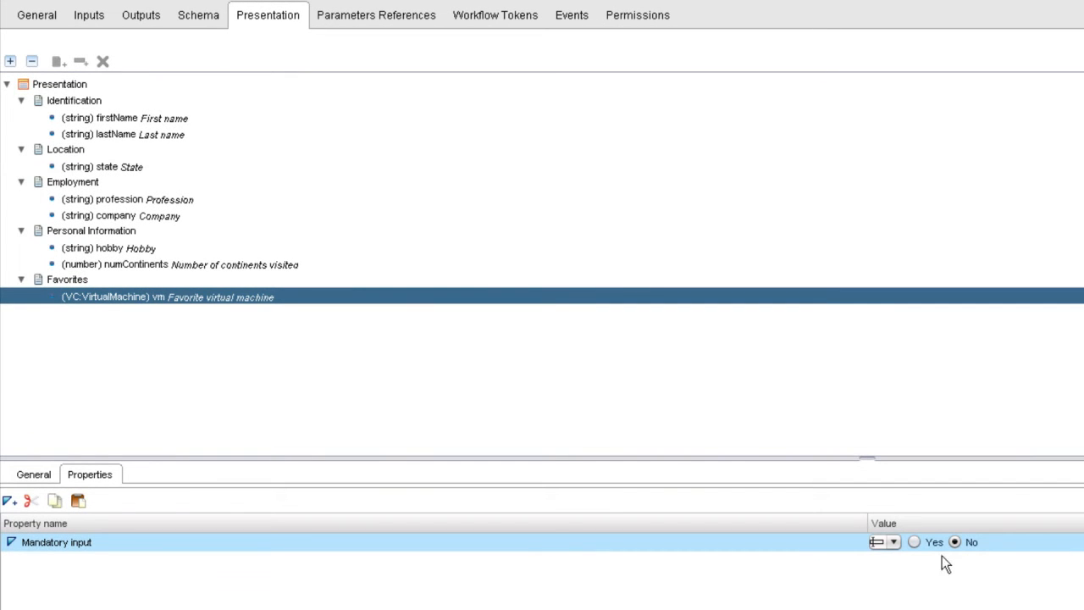
pyautogui.click(914, 543)
pyautogui.click(222, 264)
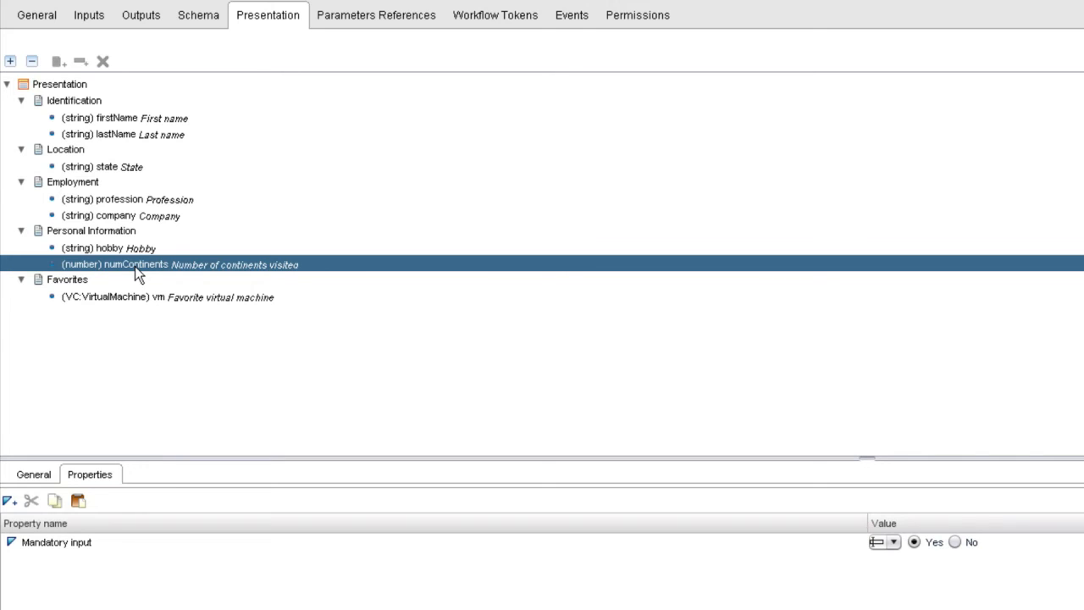
# Give numContinents a Default value property of 1.0.
pyautogui.click(8, 503)
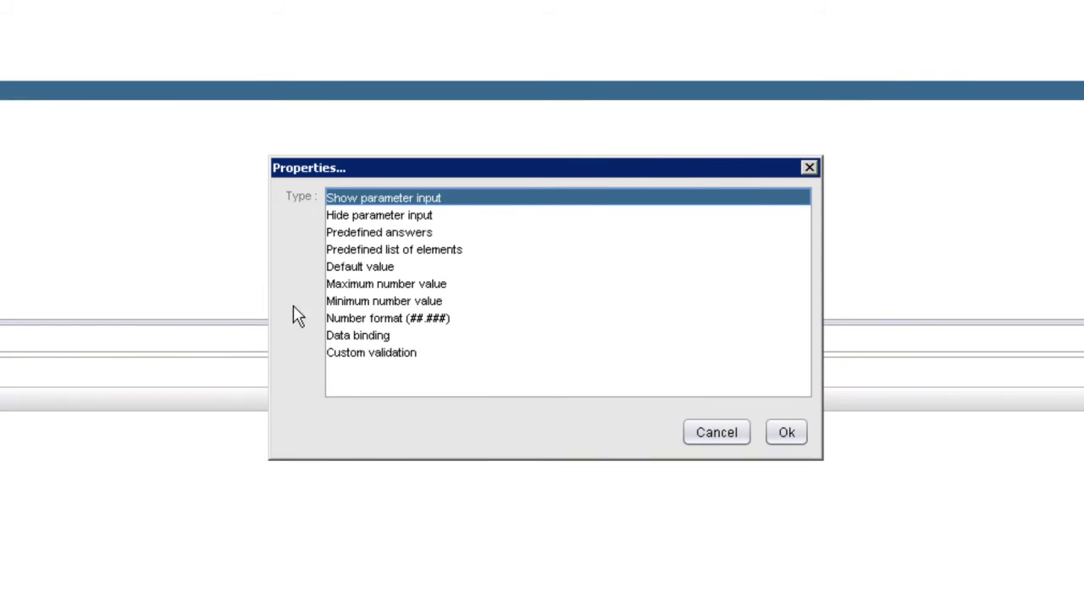
pyautogui.click(368, 268)
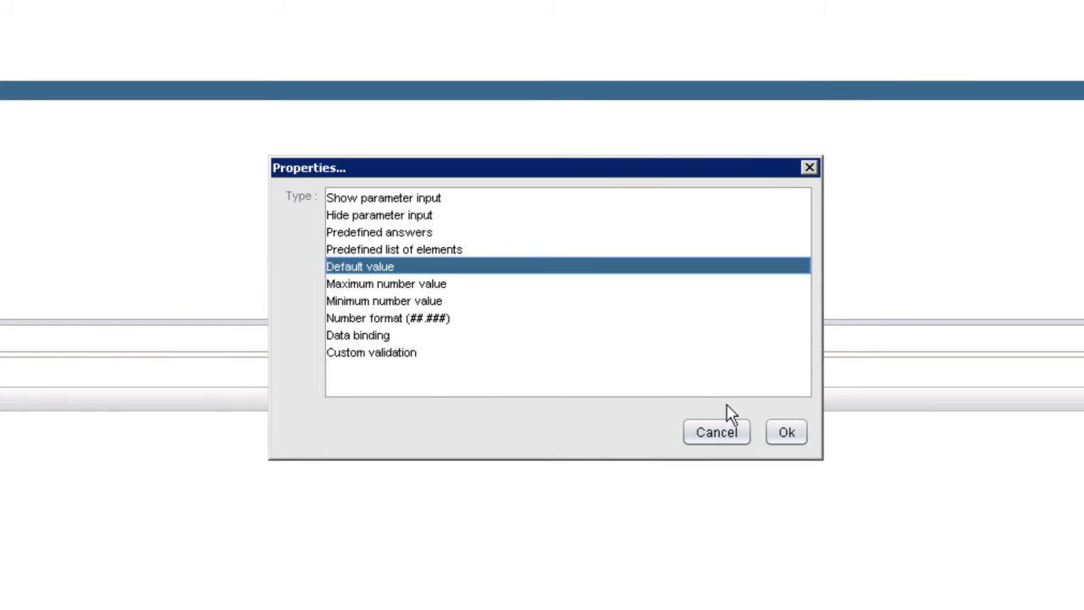
pyautogui.click(787, 433)
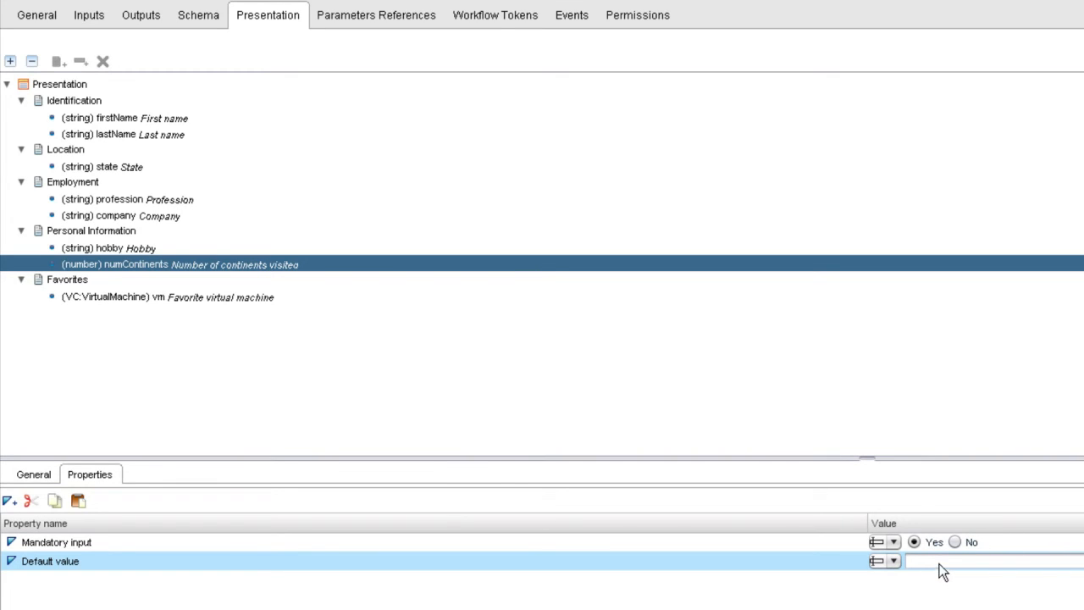
pyautogui.click(941, 562)
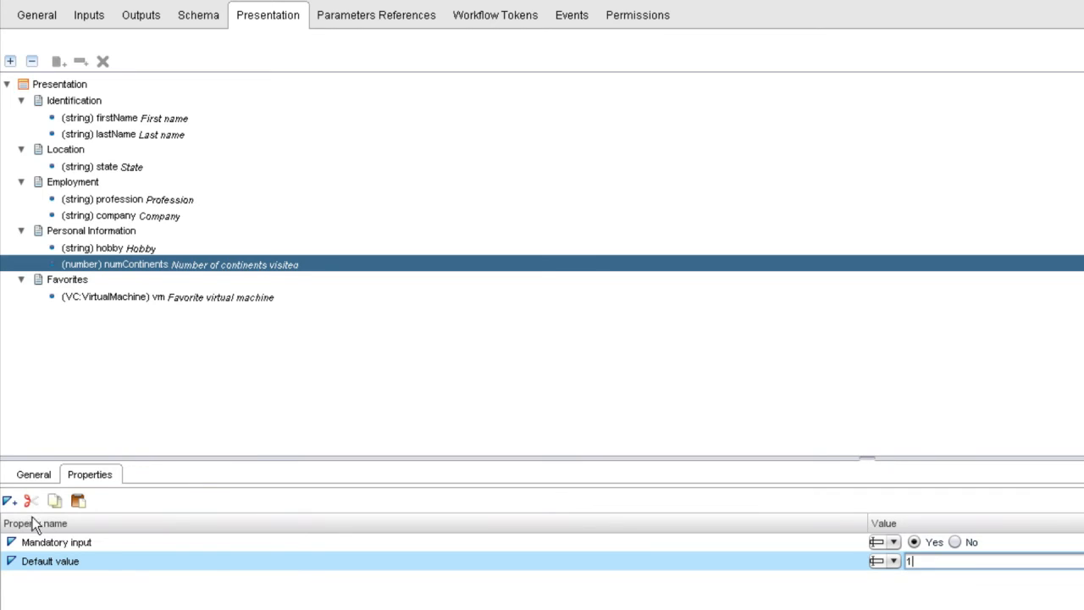
# Add Minimum number value 1 and Maximum number value 7 to numContinents.
pyautogui.click(7, 501)
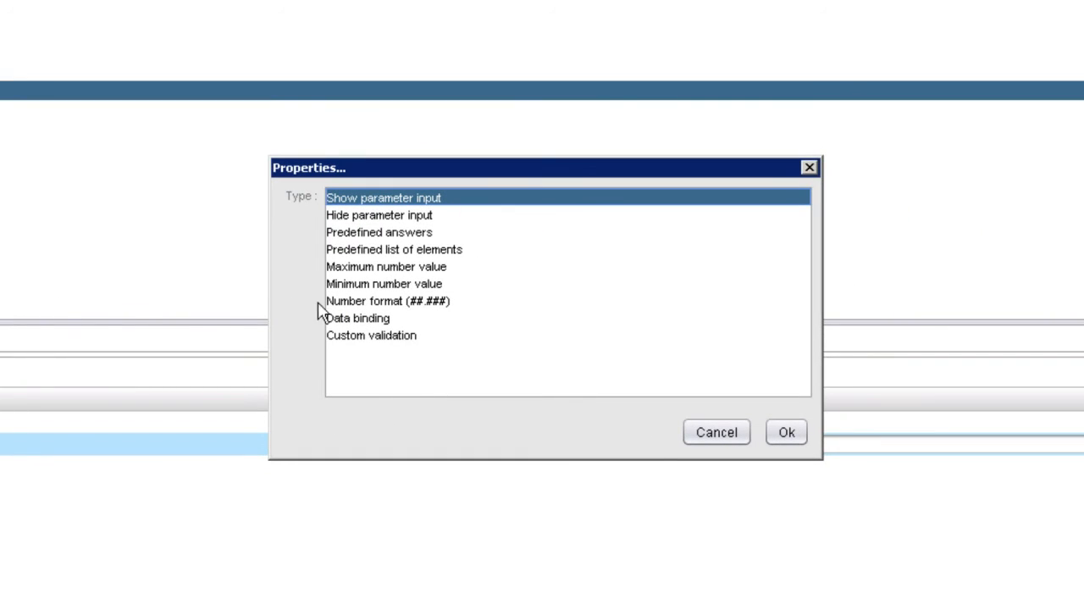
pyautogui.click(381, 286)
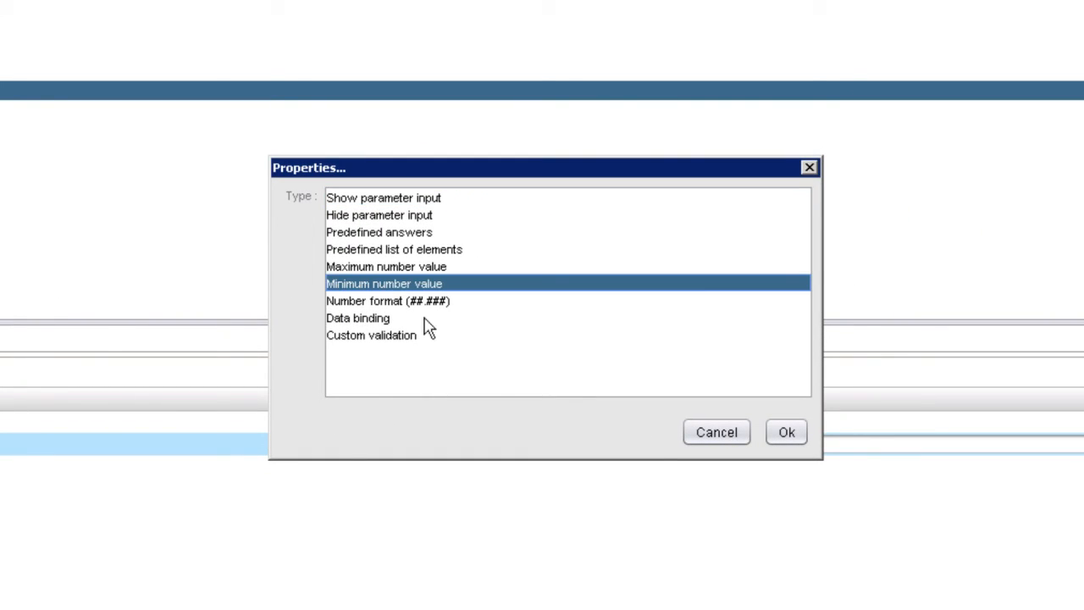
pyautogui.click(781, 436)
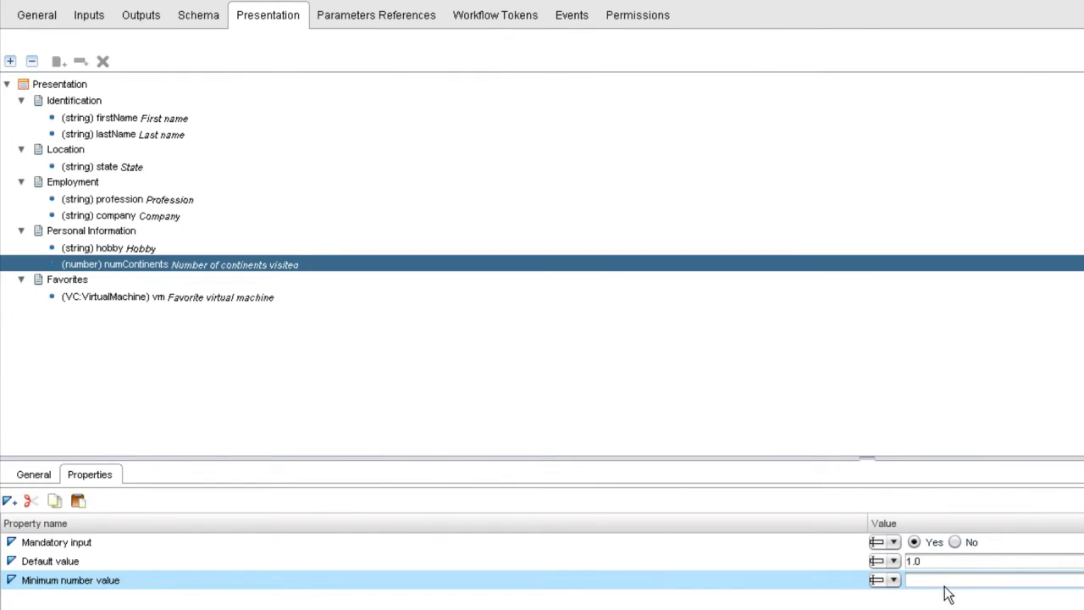
pyautogui.click(944, 586)
pyautogui.write('1')
pyautogui.click(8, 502)
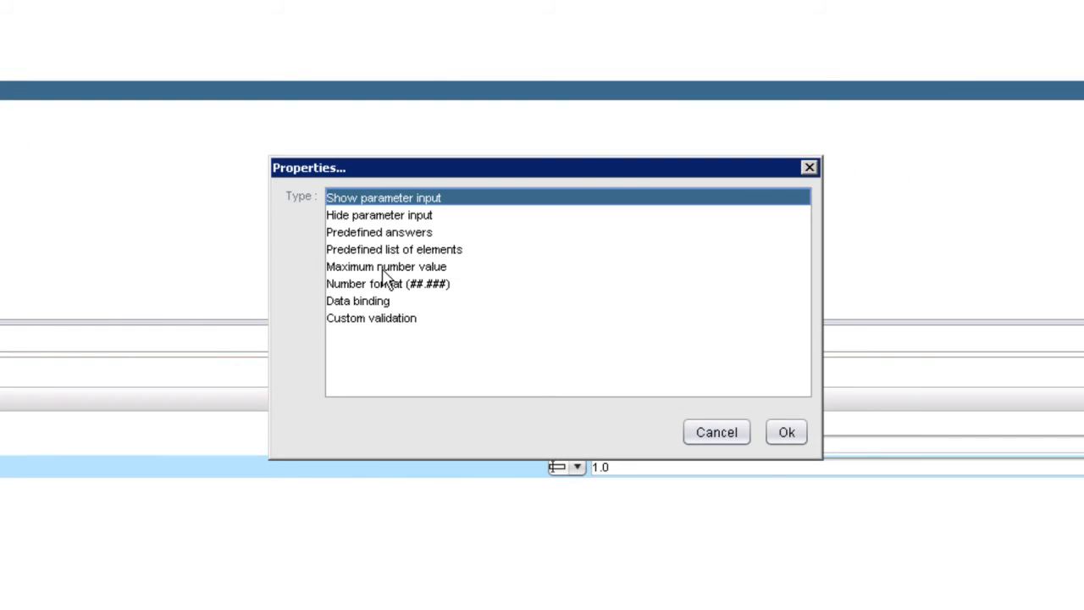
pyautogui.click(382, 268)
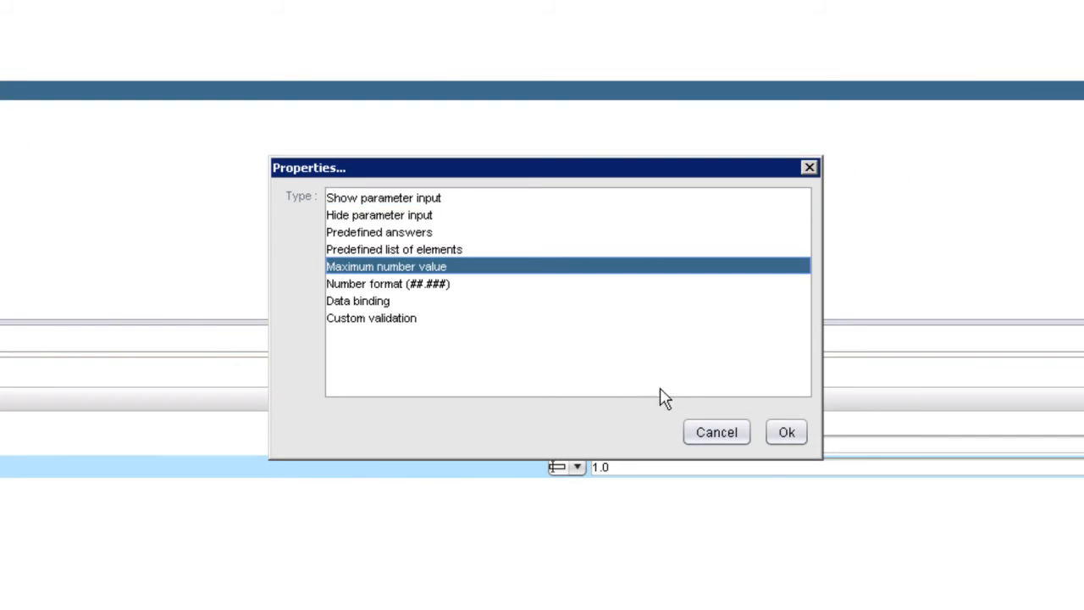
pyautogui.click(766, 432)
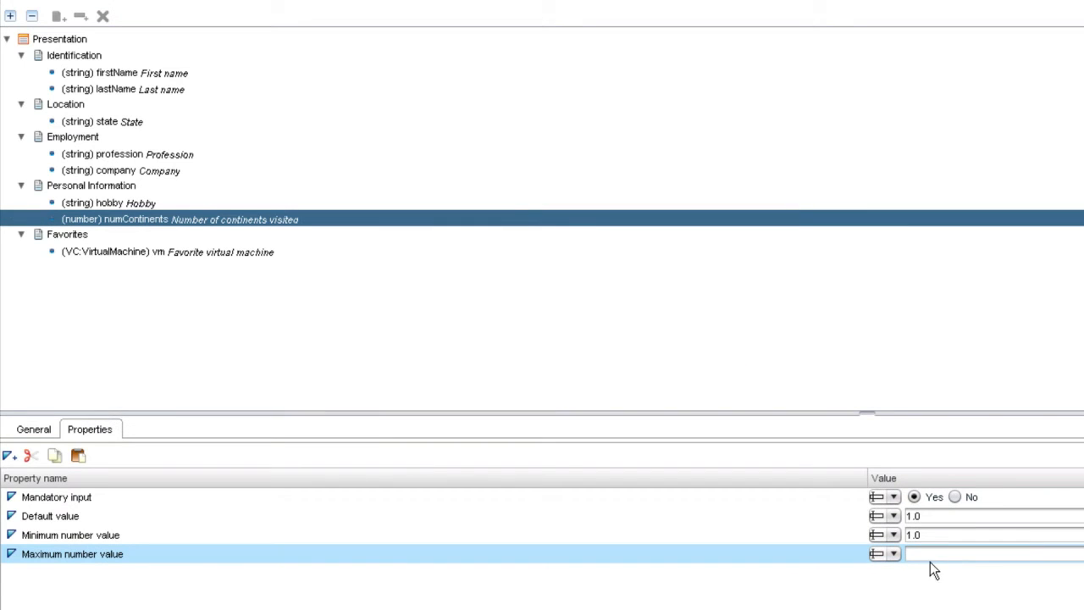
pyautogui.click(927, 554)
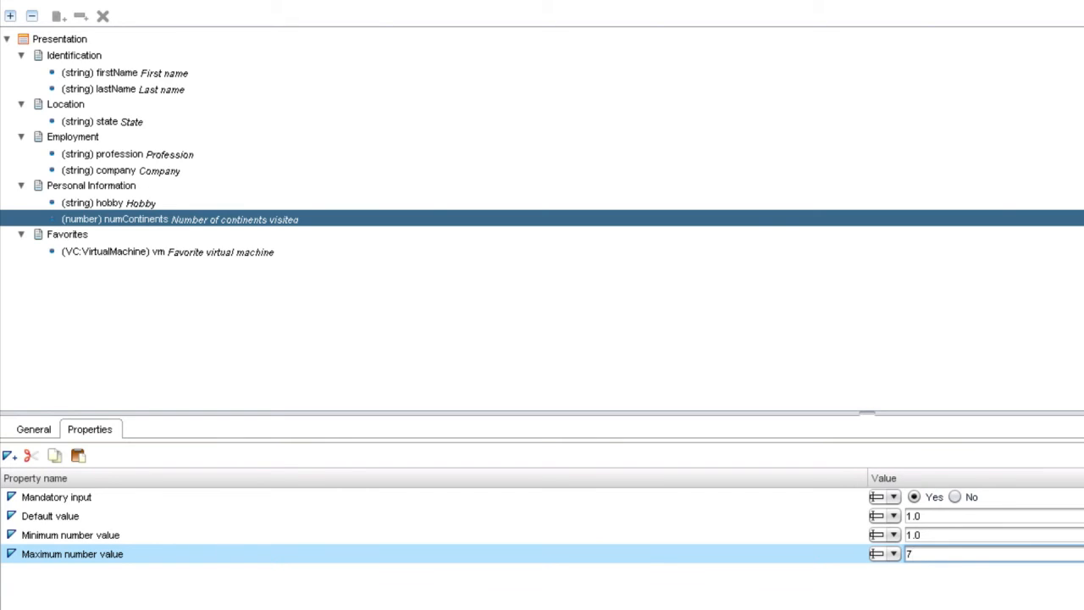
pyautogui.click(739, 500)
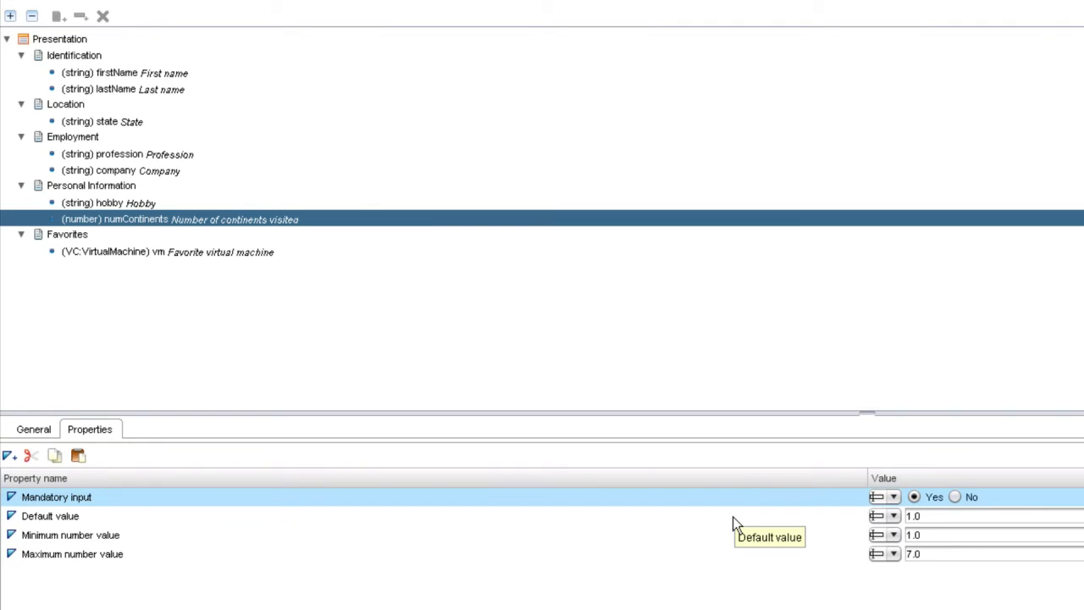
# Review numContinents' default, minimum and maximum properties, then select the vm input.
pyautogui.click(732, 517)
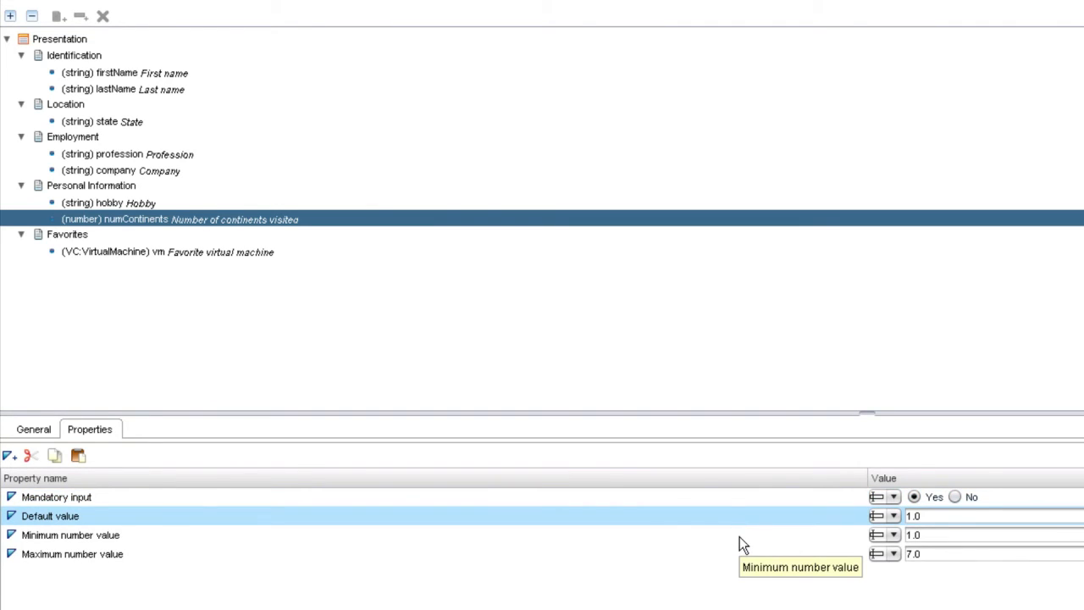
pyautogui.click(740, 544)
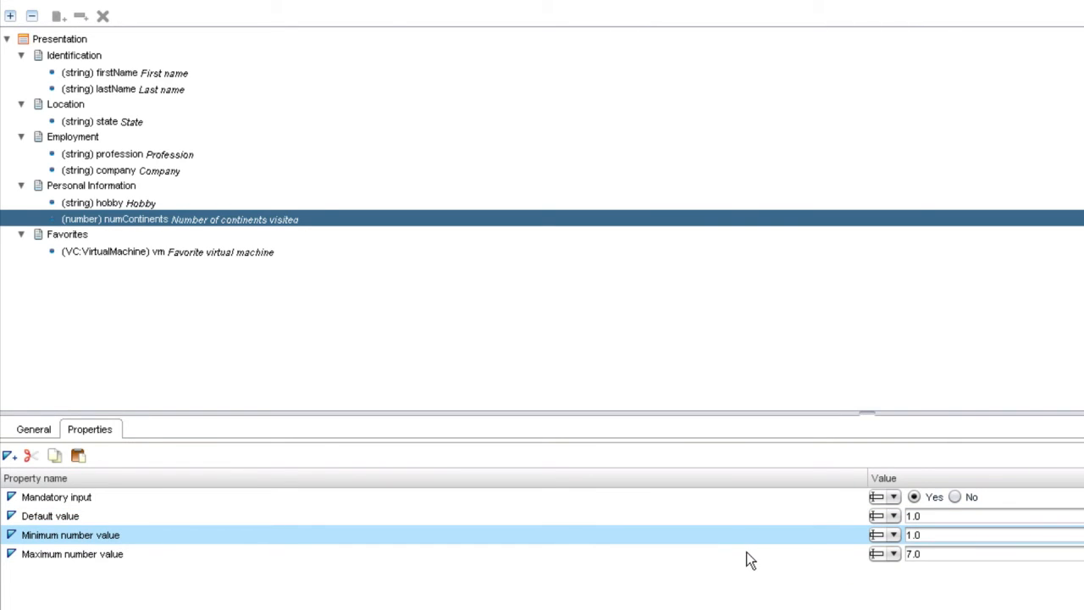
pyautogui.click(746, 554)
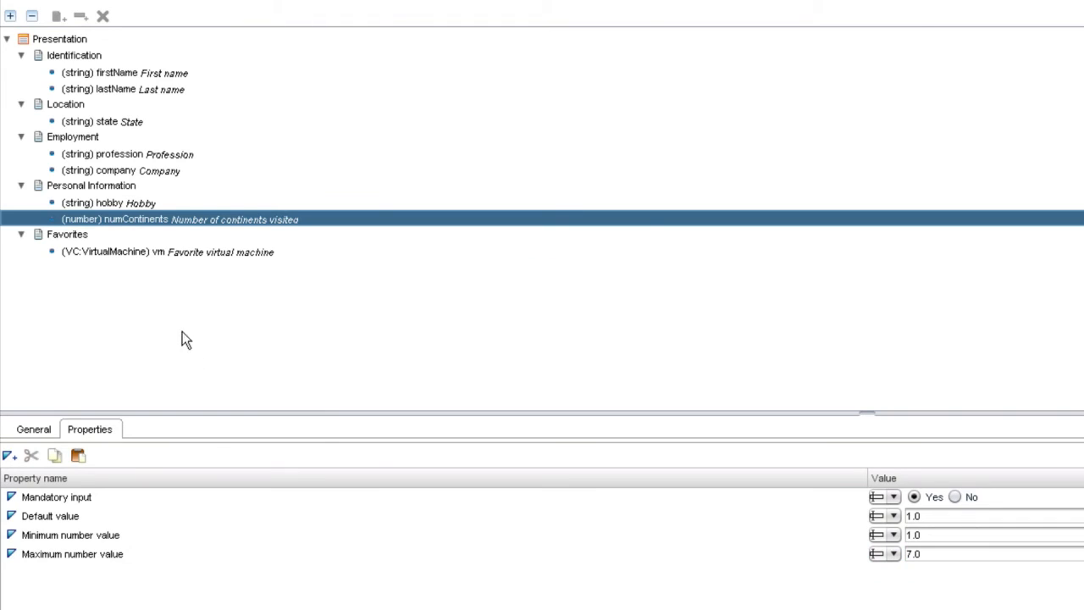
pyautogui.click(172, 255)
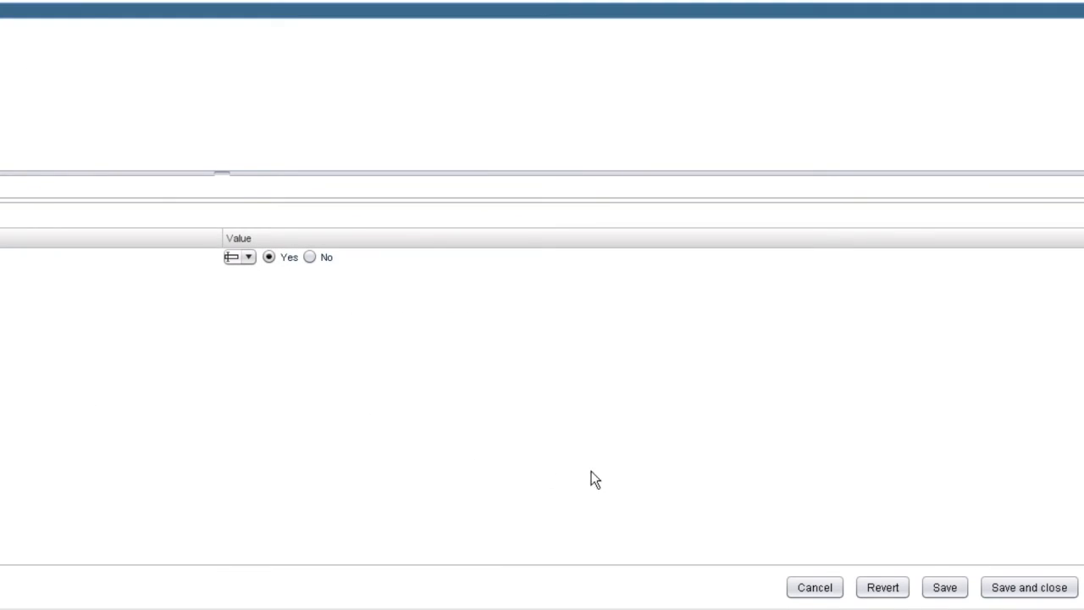
# Save and close the workflow, continuing past the validation warning.
pyautogui.click(1020, 591)
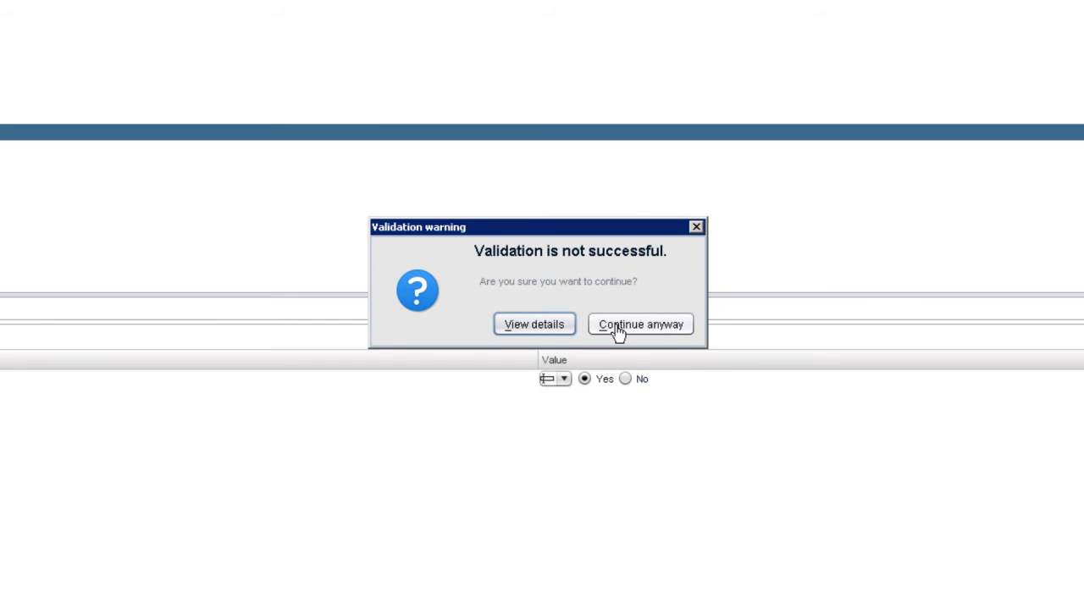
pyautogui.click(619, 331)
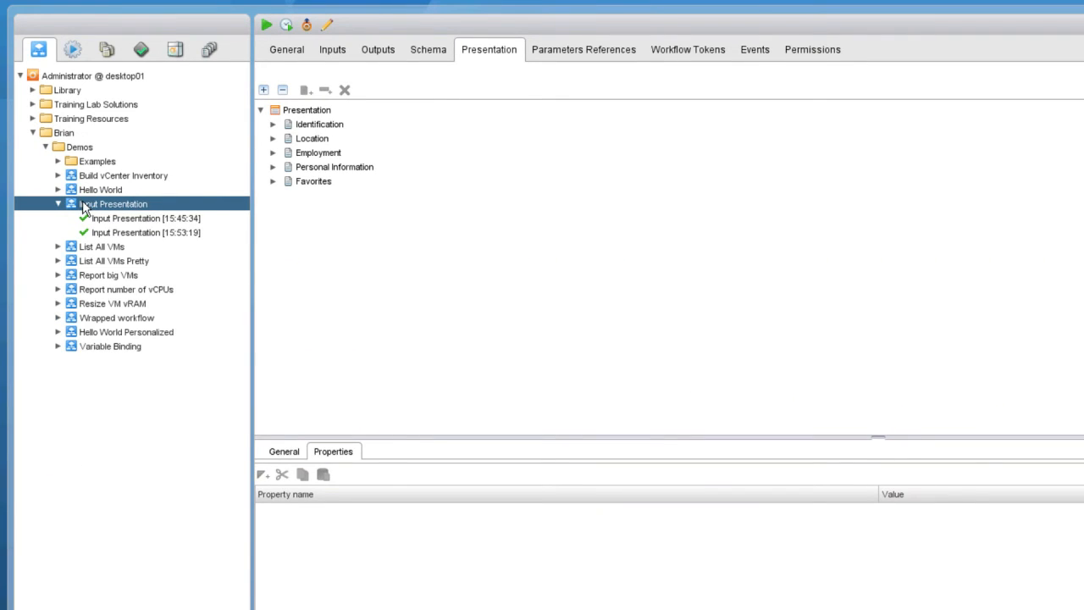
pyautogui.rightClick(84, 207)
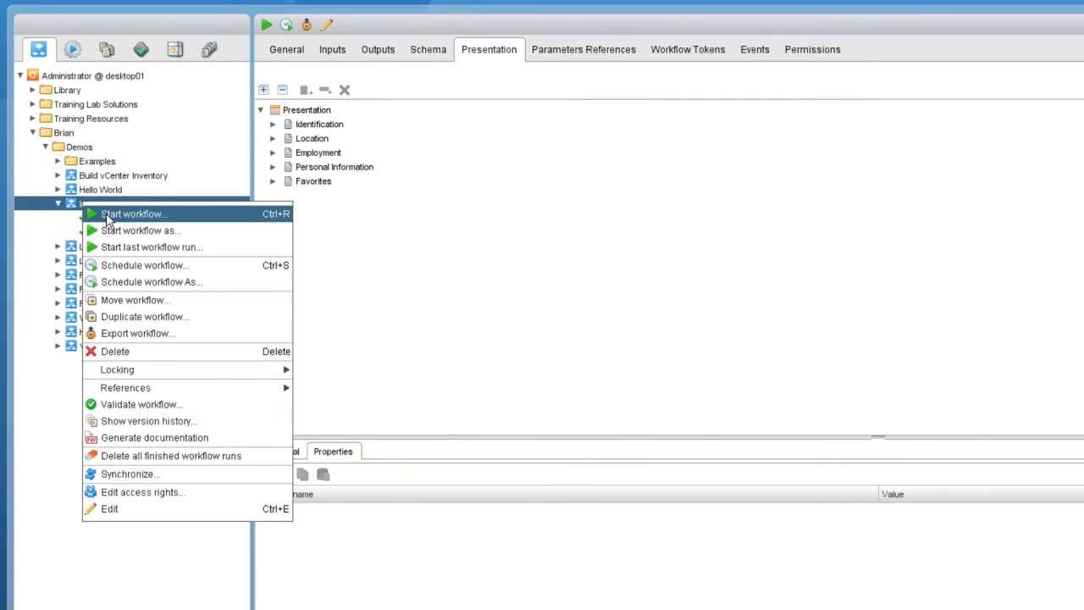
# Start a run, enter the person's first and last name, and State California.
pyautogui.click(107, 216)
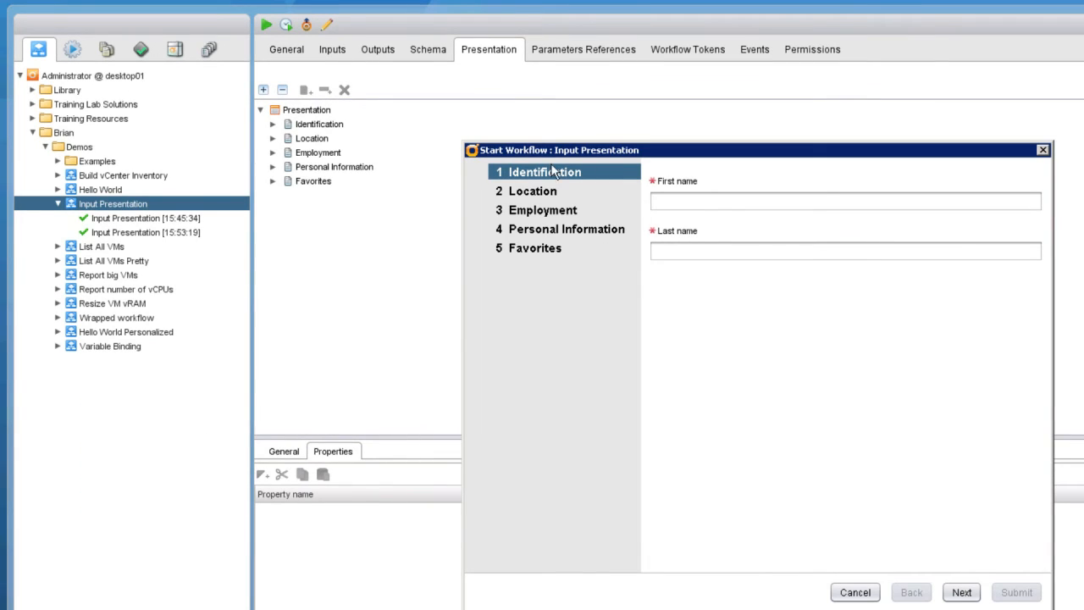
pyautogui.click(696, 207)
pyautogui.press('Tab')
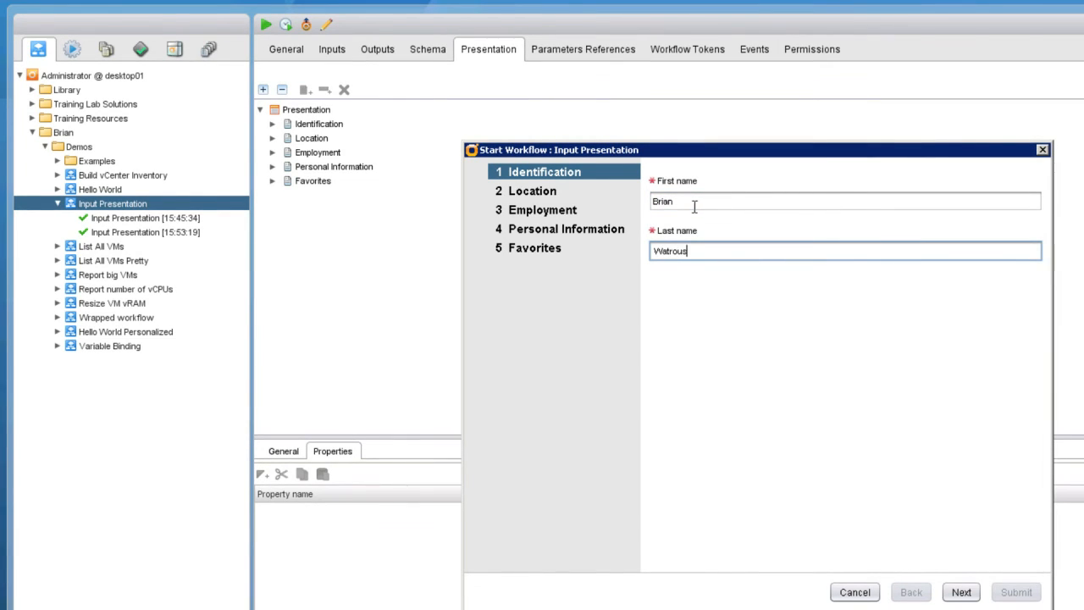
pyautogui.click(553, 195)
pyautogui.click(681, 201)
pyautogui.write('C')
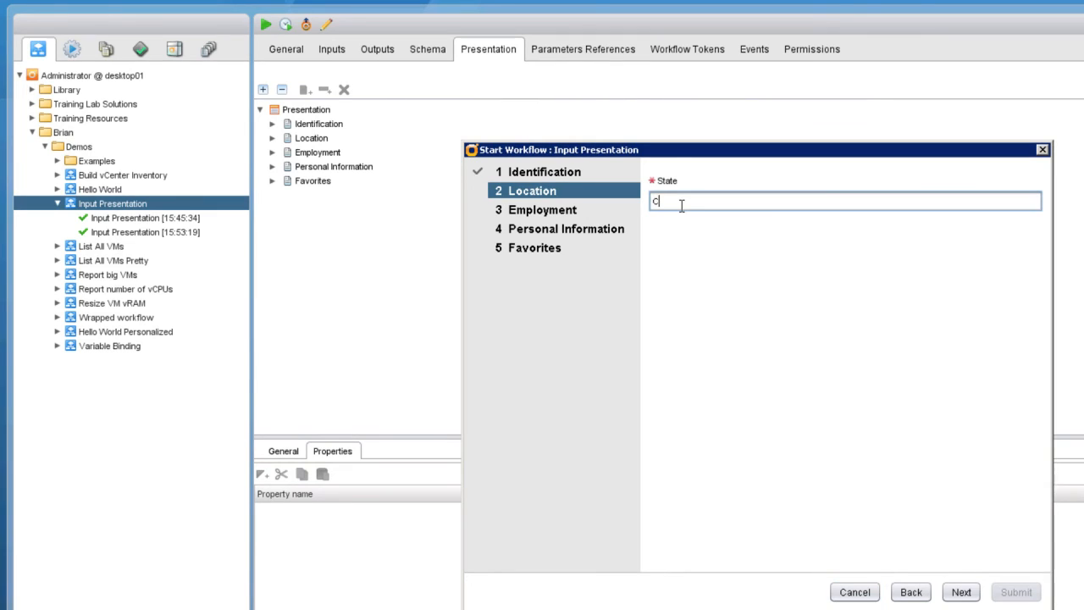
pyautogui.write('alifornia')
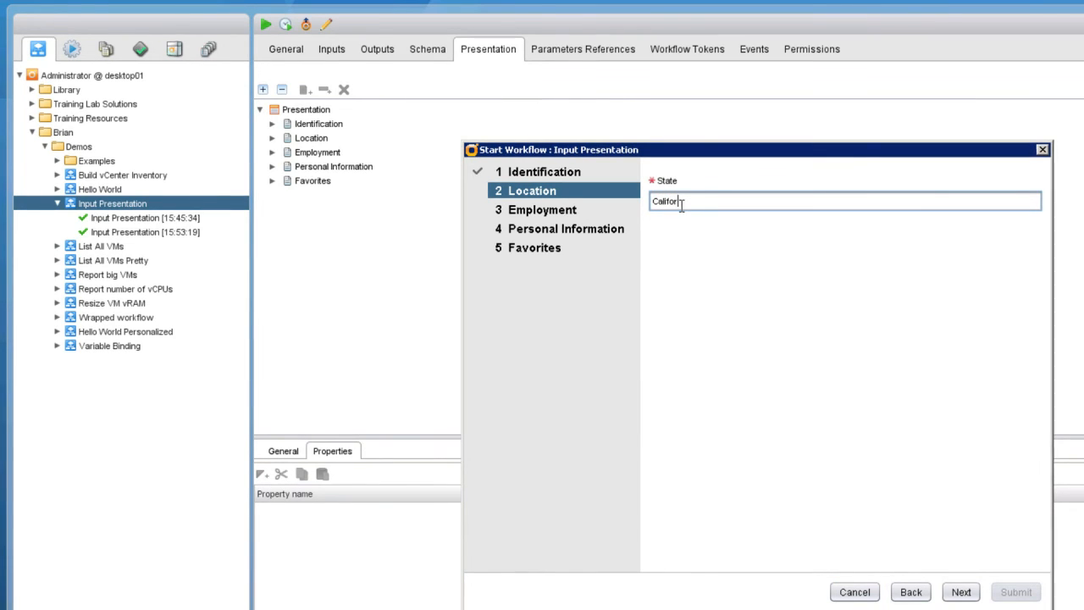
# On Employment, enter Profession 'Technical Trainer' and Company 'VMware'.
pyautogui.click(559, 216)
pyautogui.click(713, 203)
pyautogui.write('Technical ')
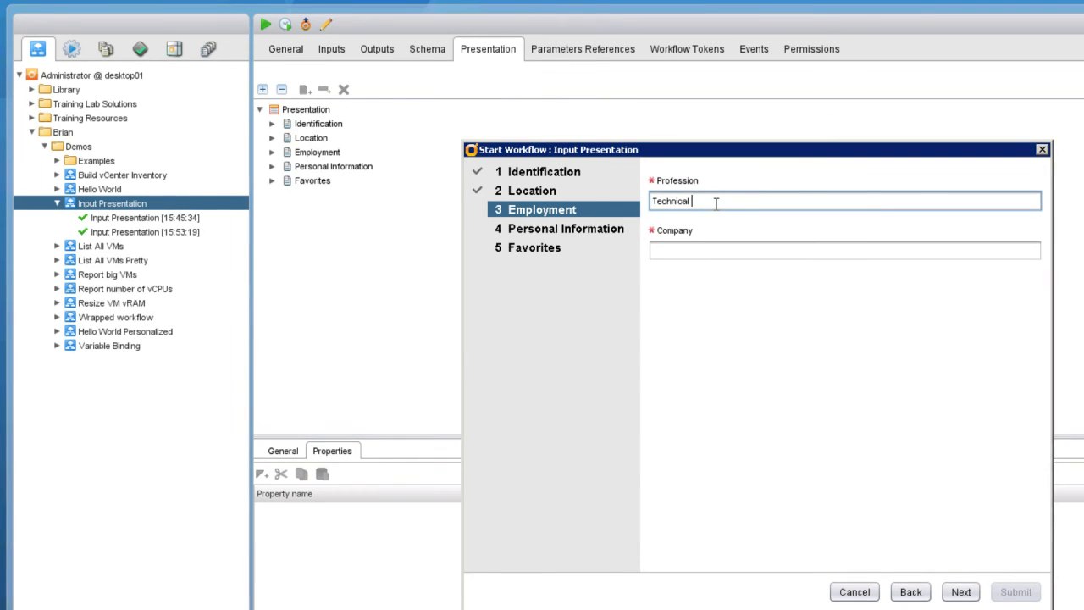
pyautogui.write('Trainer')
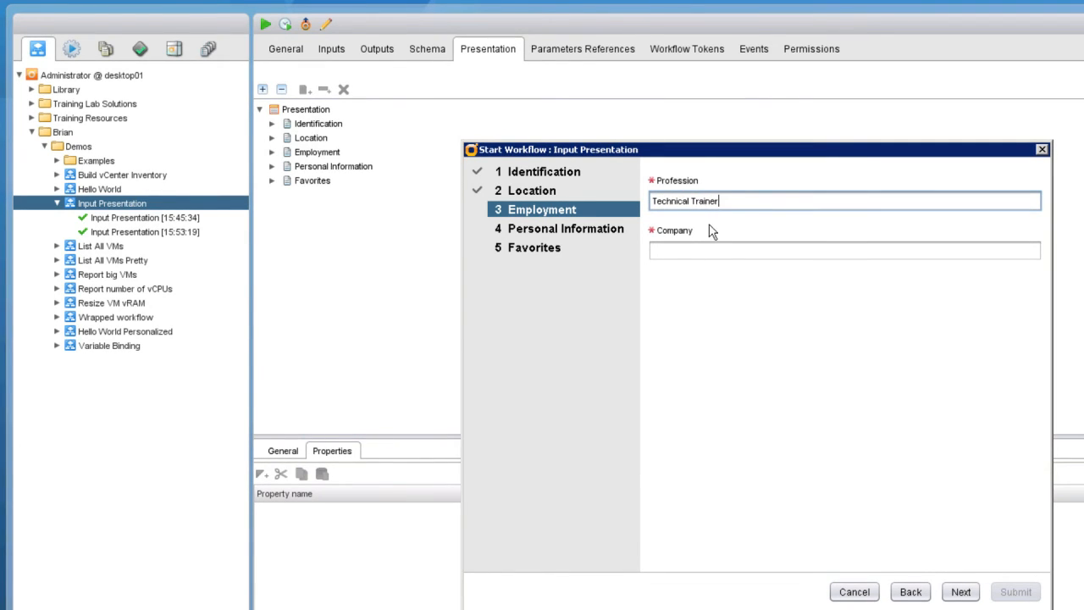
pyautogui.click(711, 252)
pyautogui.write('VMware')
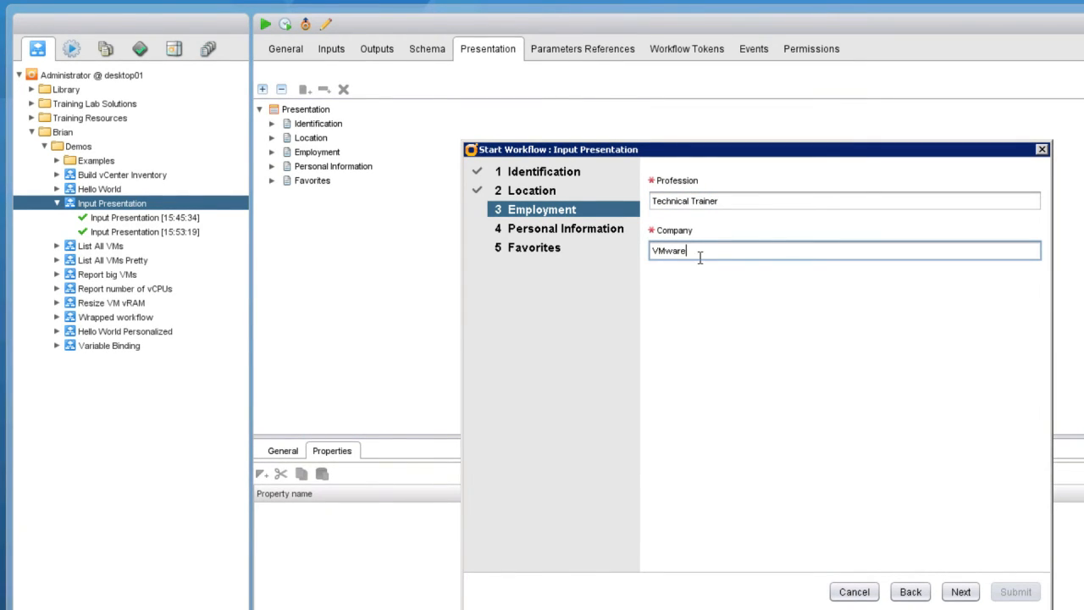
# On Personal Information, type a partial hobby 'Tra' then clear it to test the mandatory check.
pyautogui.click(593, 230)
pyautogui.click(701, 199)
pyautogui.write('Tra')
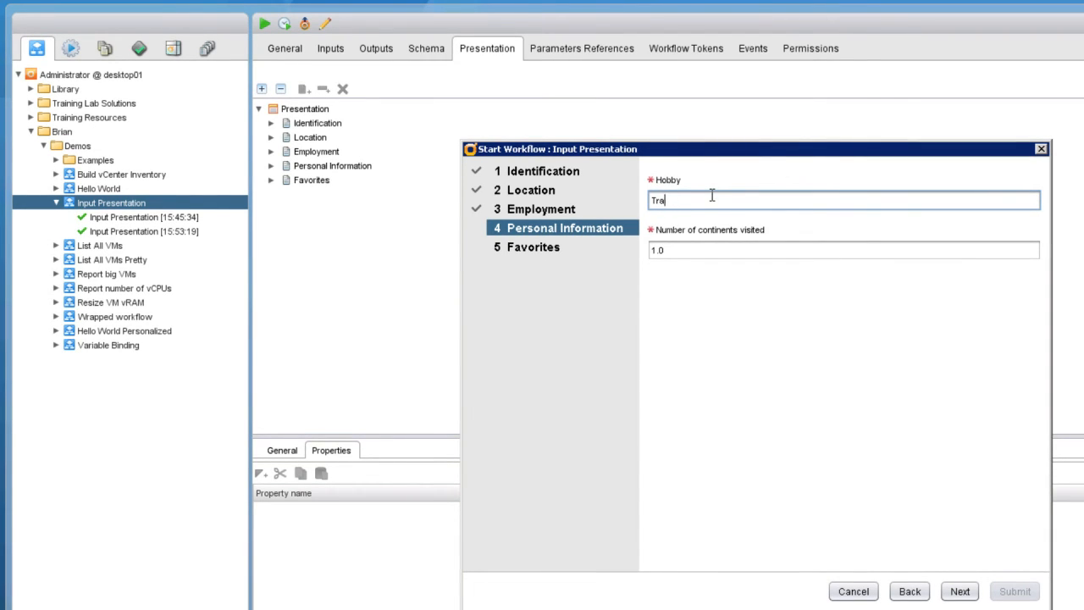
pyautogui.press('BackSpace')
pyautogui.press('BackSpace')
pyautogui.press('BackSpace')
pyautogui.press('BackSpace')
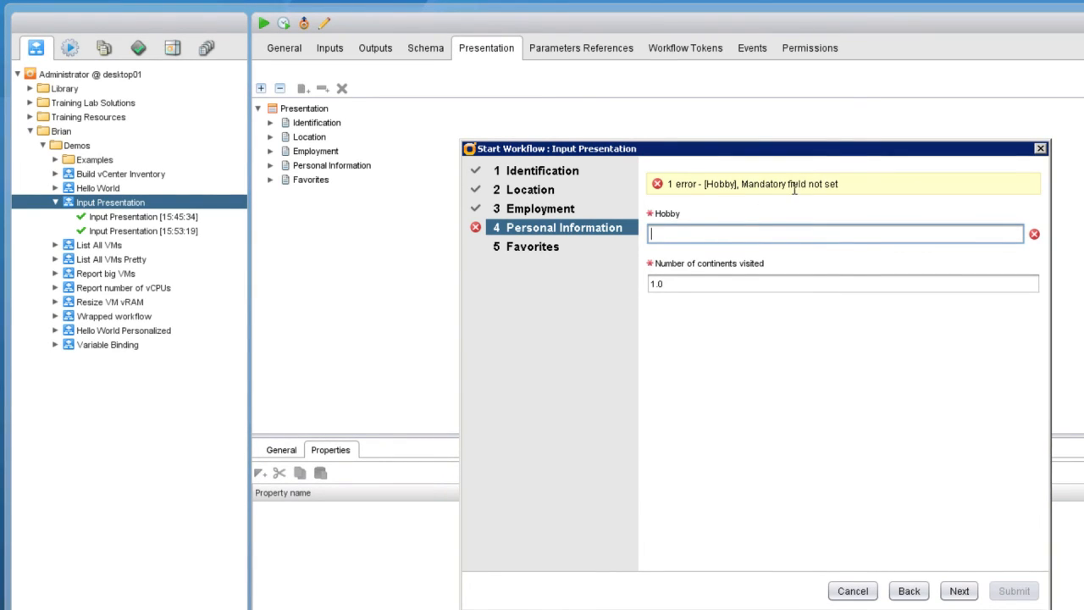
# Enter hobby 'Travel' and, after testing 256 and -1, set continents visited to 7.
pyautogui.write('Travel')
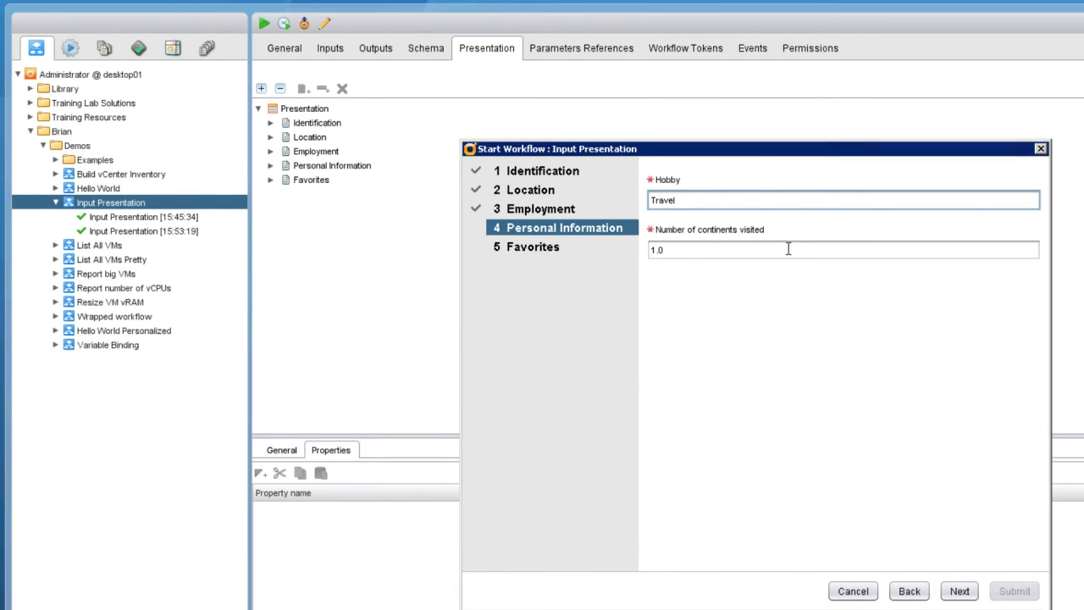
pyautogui.click(788, 249)
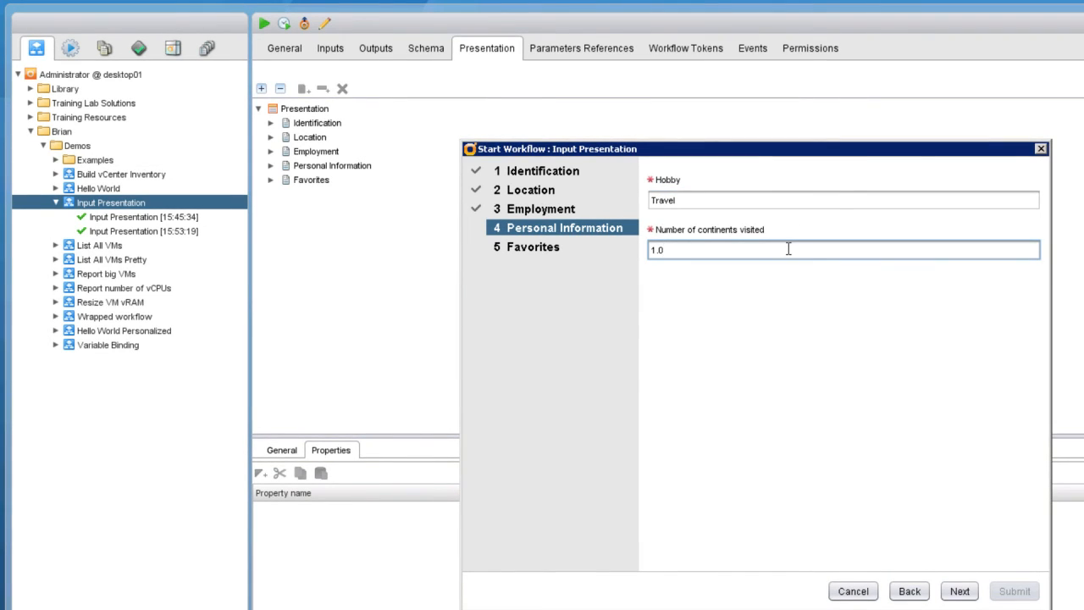
pyautogui.press('BackSpace')
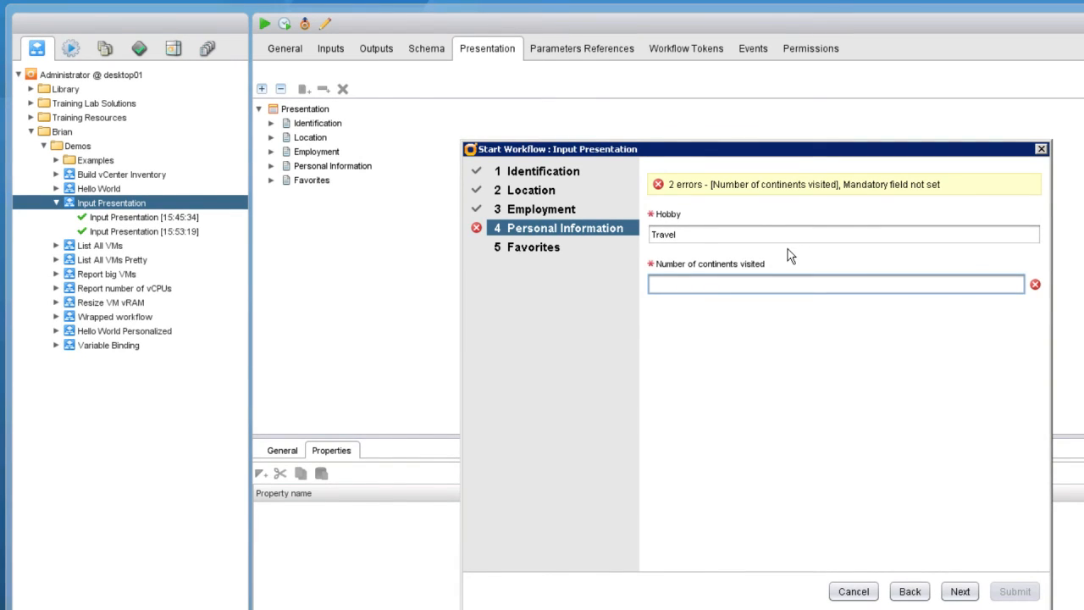
pyautogui.write('256')
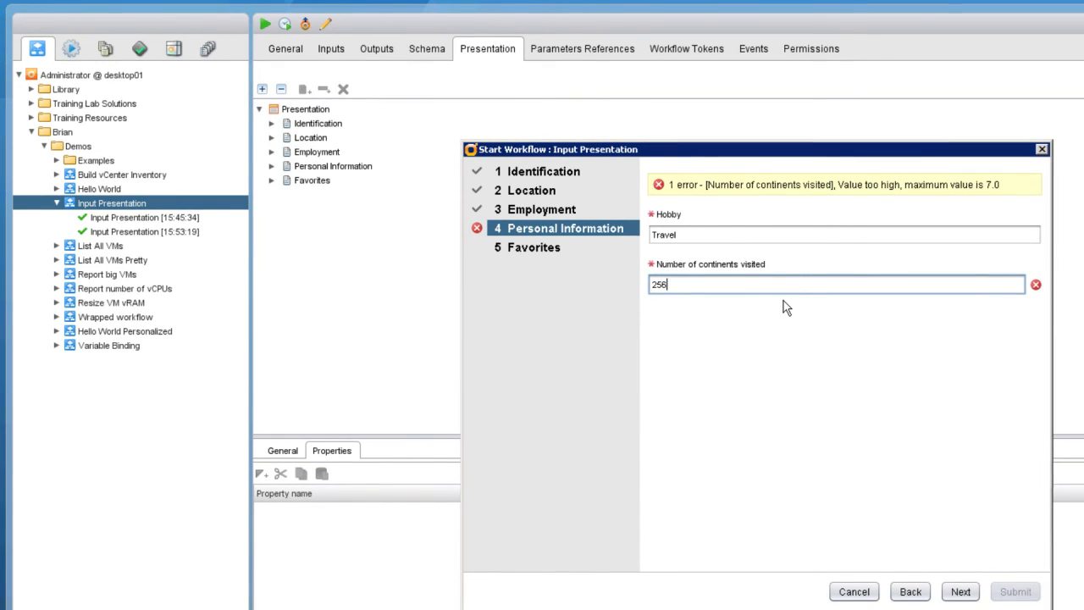
pyautogui.press('BackSpace')
pyautogui.press('BackSpace')
pyautogui.press('BackSpace')
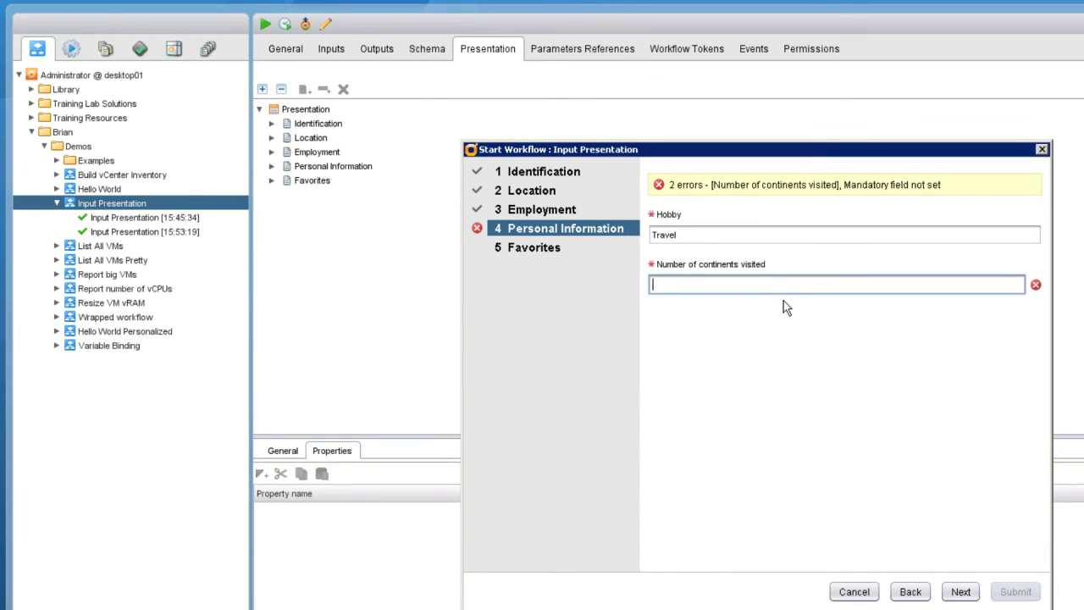
pyautogui.write('-1')
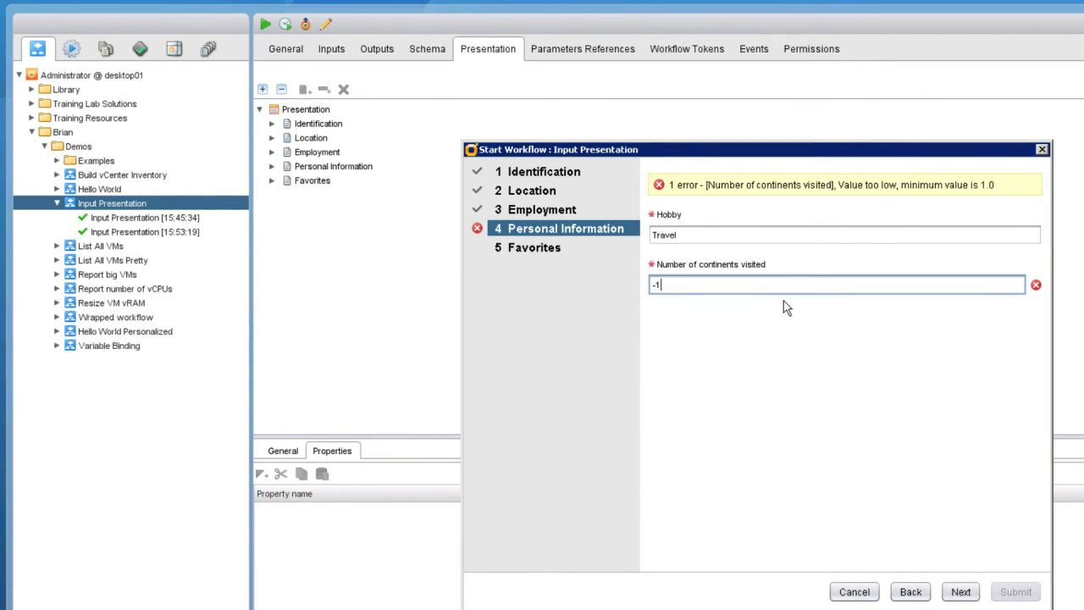
pyautogui.press('BackSpace')
pyautogui.press('BackSpace')
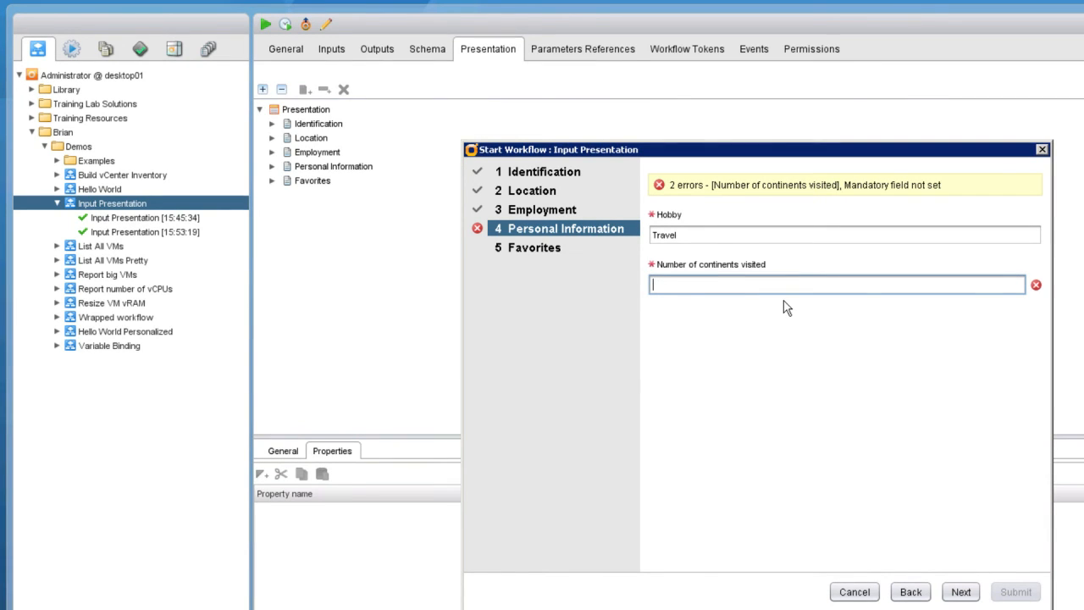
pyautogui.write('7')
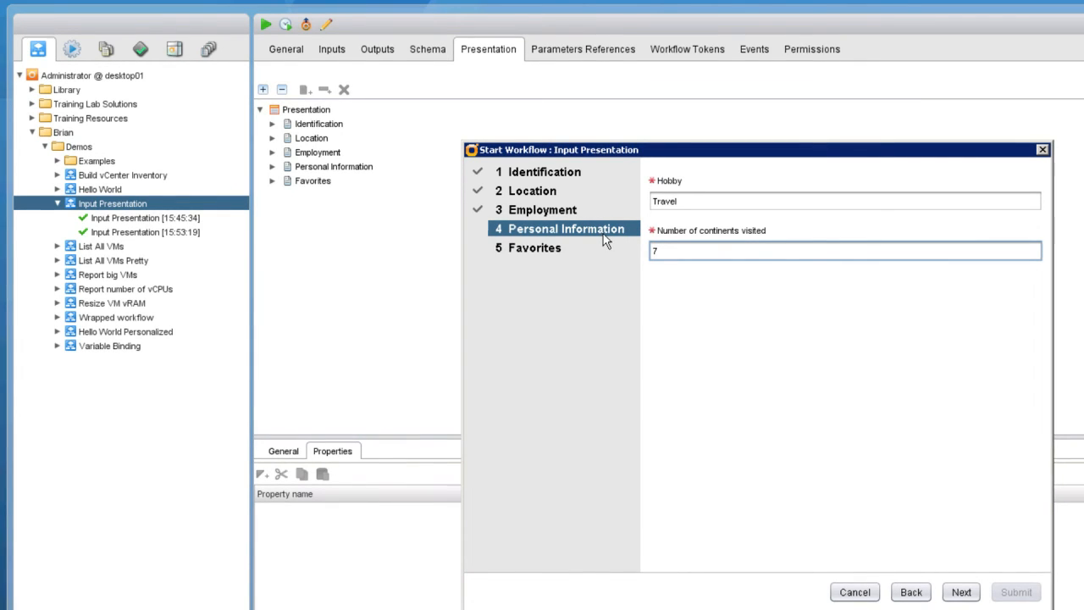
pyautogui.click(543, 252)
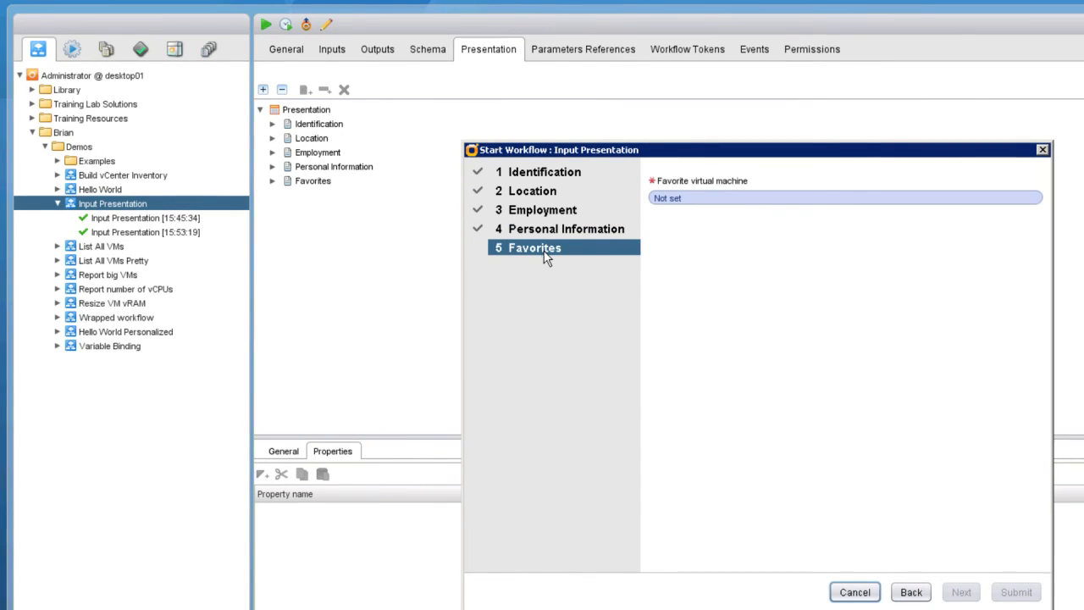
# Pick 3rd Virtual Machine from vCenter Server > localhost sdk > My Datacenter > vm as the favorite.
pyautogui.click(678, 207)
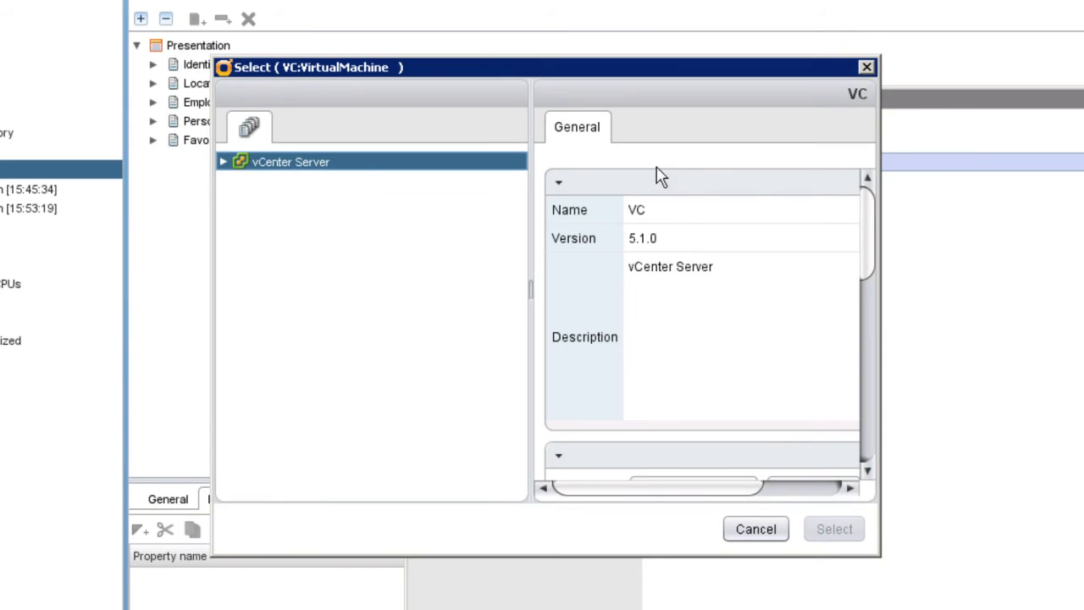
pyautogui.click(223, 162)
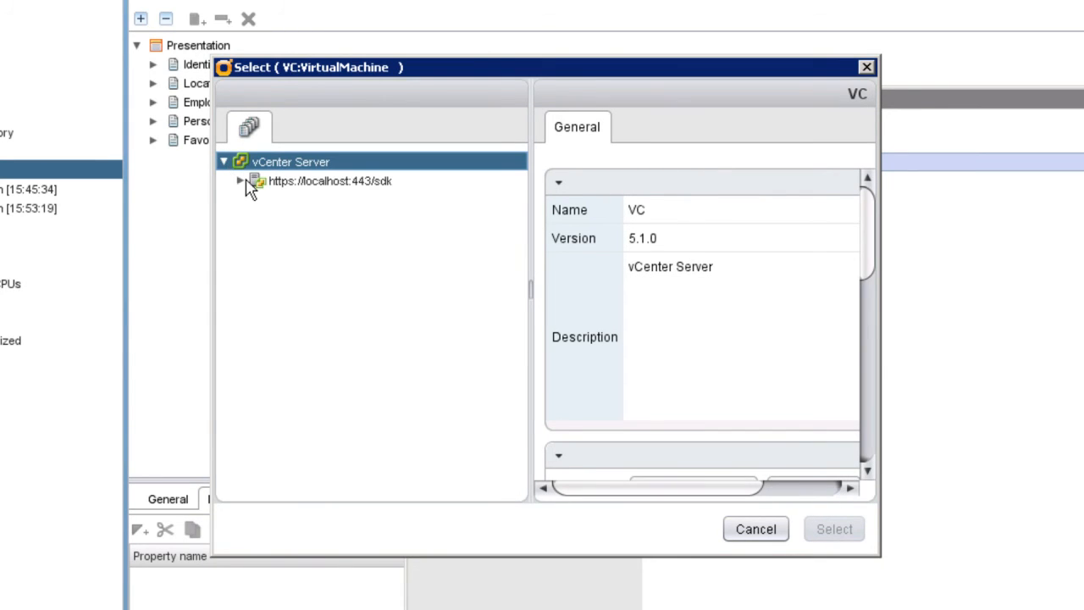
pyautogui.click(241, 182)
pyautogui.click(259, 201)
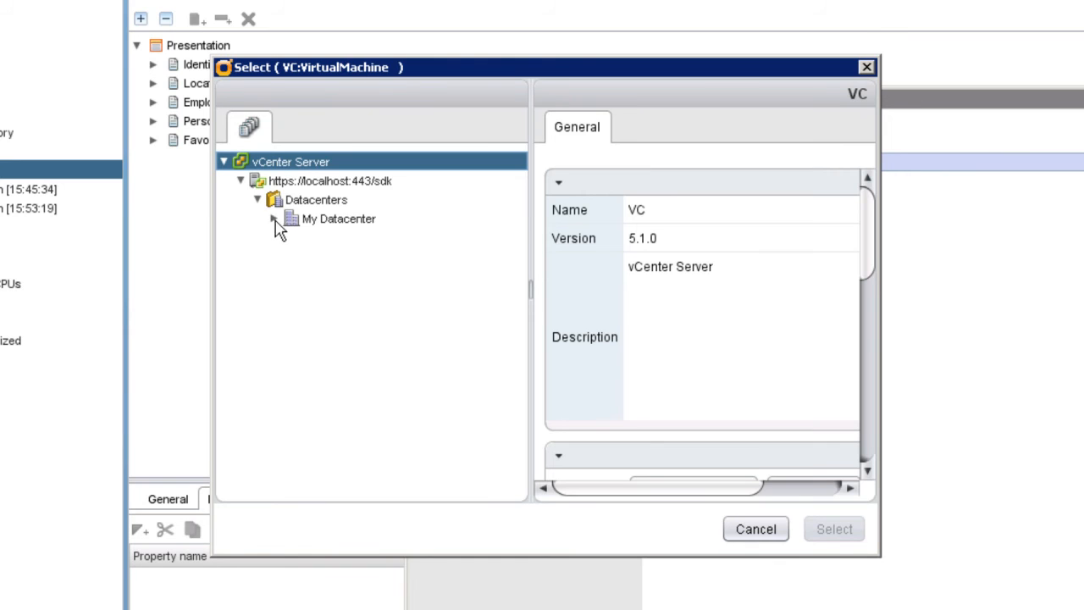
pyautogui.click(275, 218)
pyautogui.click(290, 256)
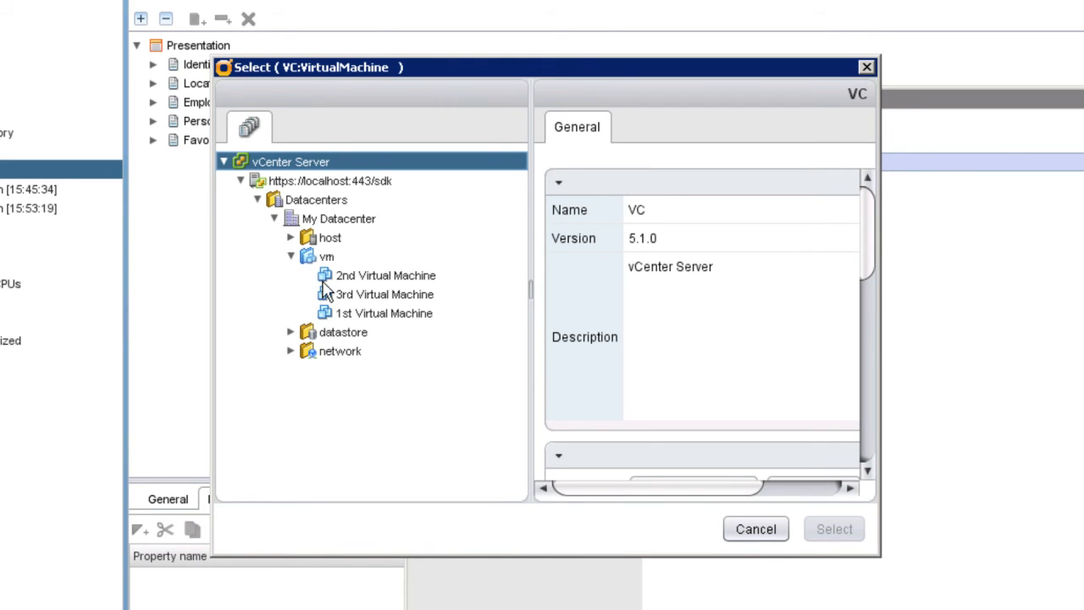
pyautogui.click(373, 296)
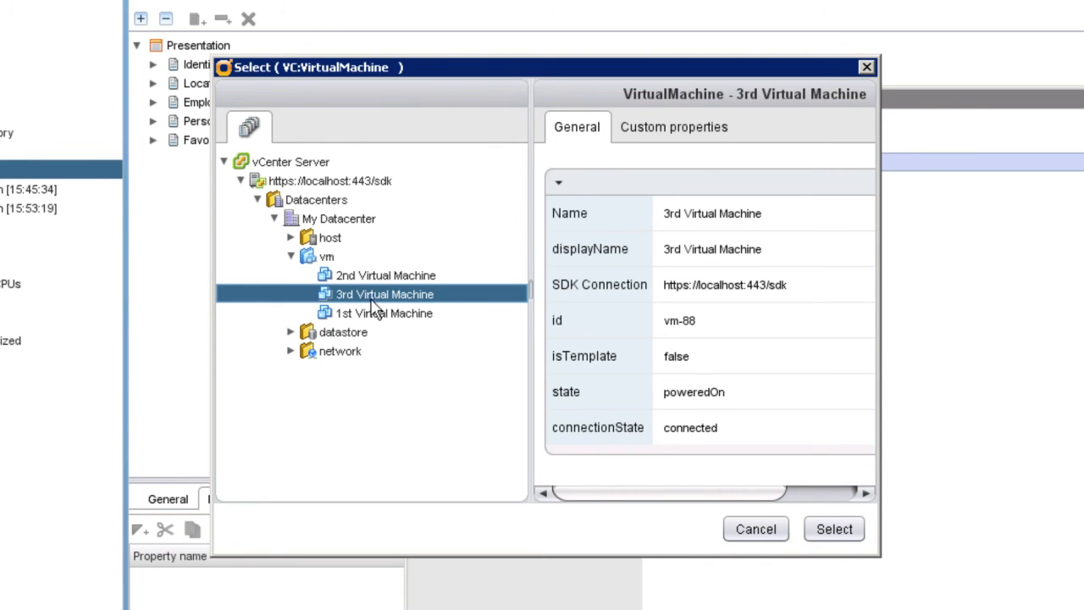
pyautogui.click(835, 530)
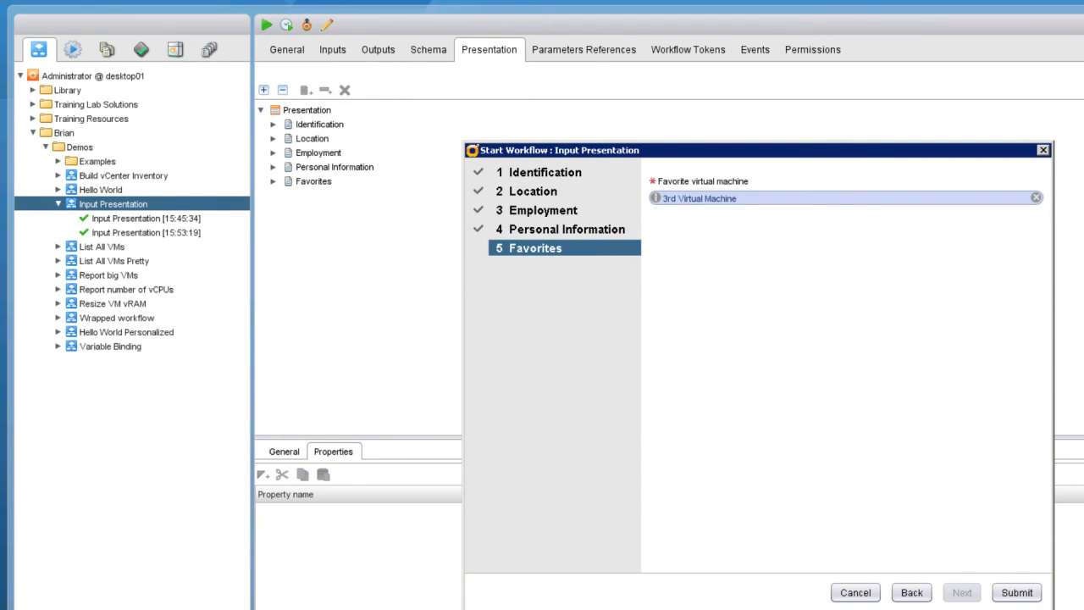
# Submit the filled-in Input Presentation run.
pyautogui.click(1019, 593)
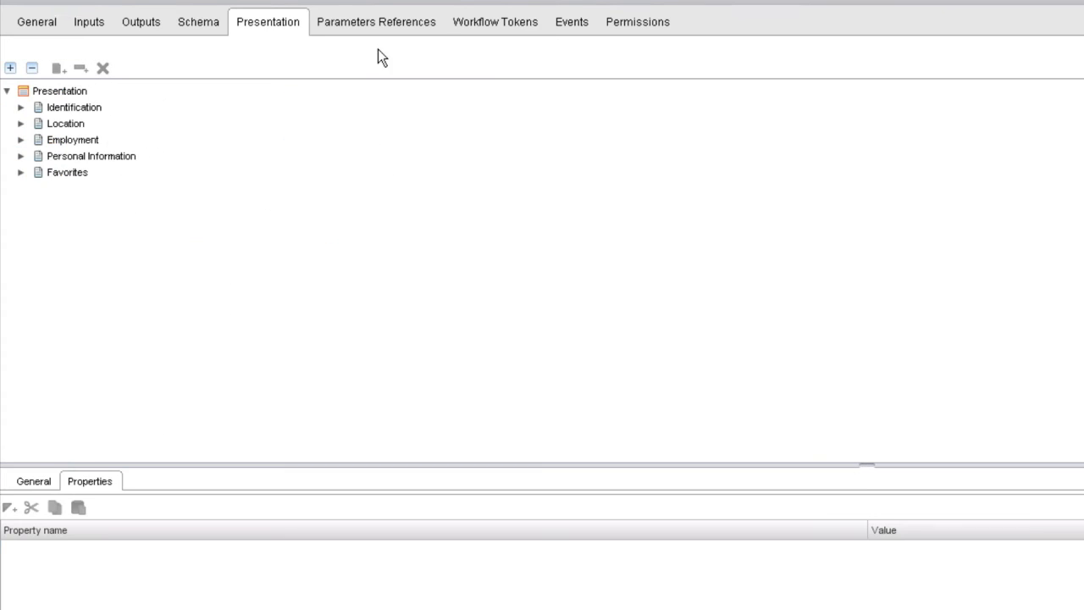
# Give the Favorites vm input a 'Select value as' property of list, then save past the warning.
pyautogui.click(24, 168)
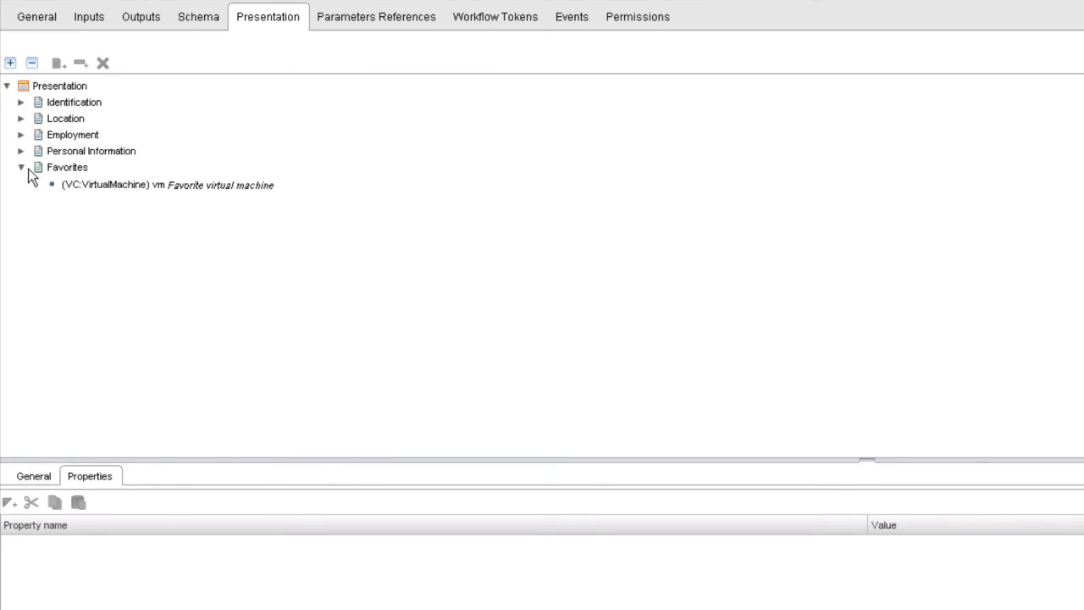
pyautogui.click(113, 188)
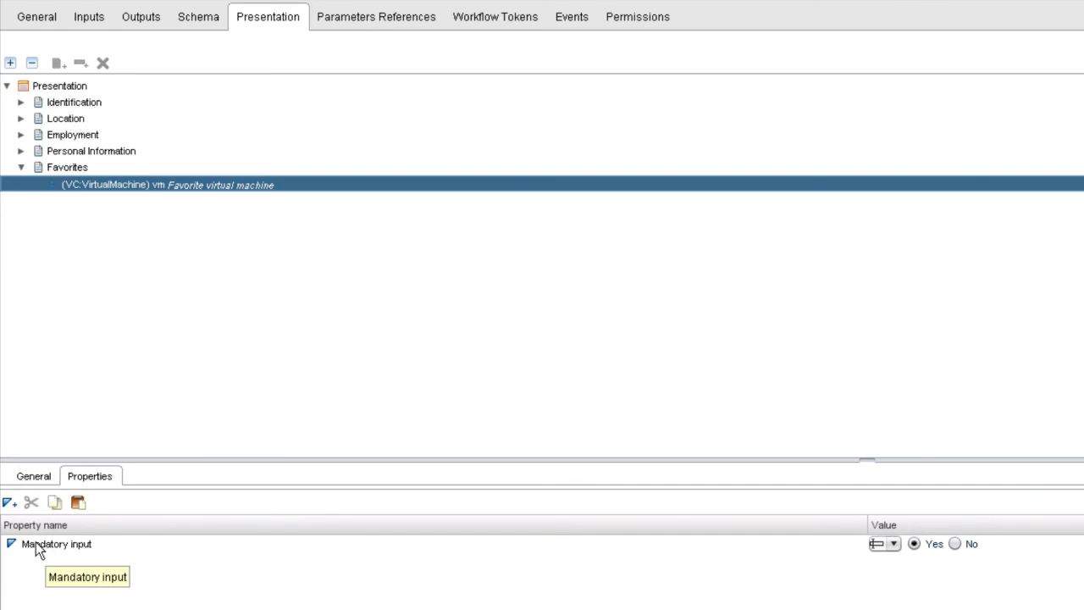
pyautogui.click(9, 505)
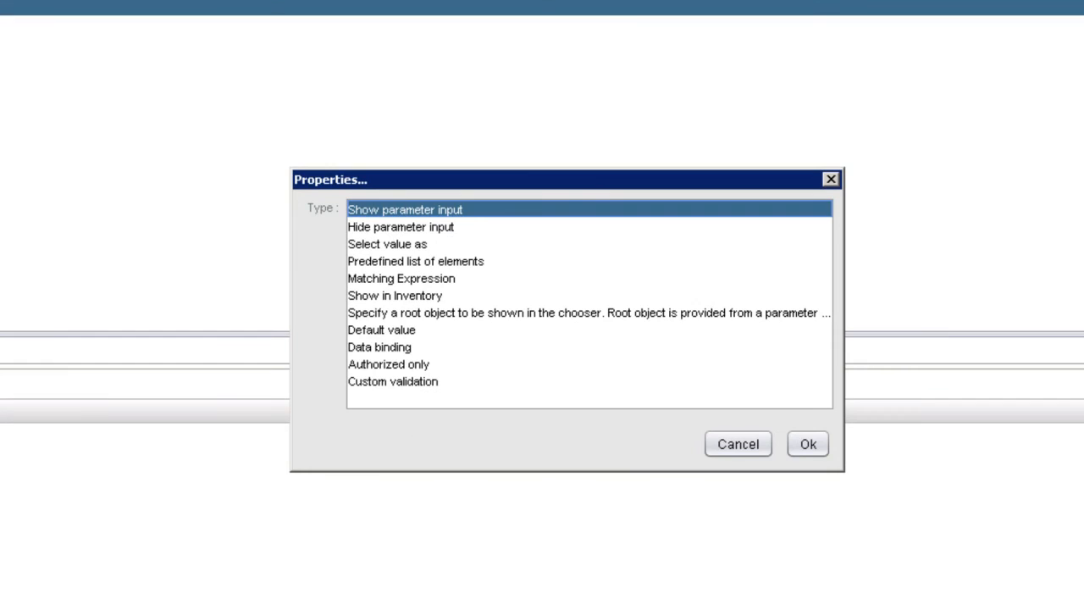
pyautogui.click(421, 246)
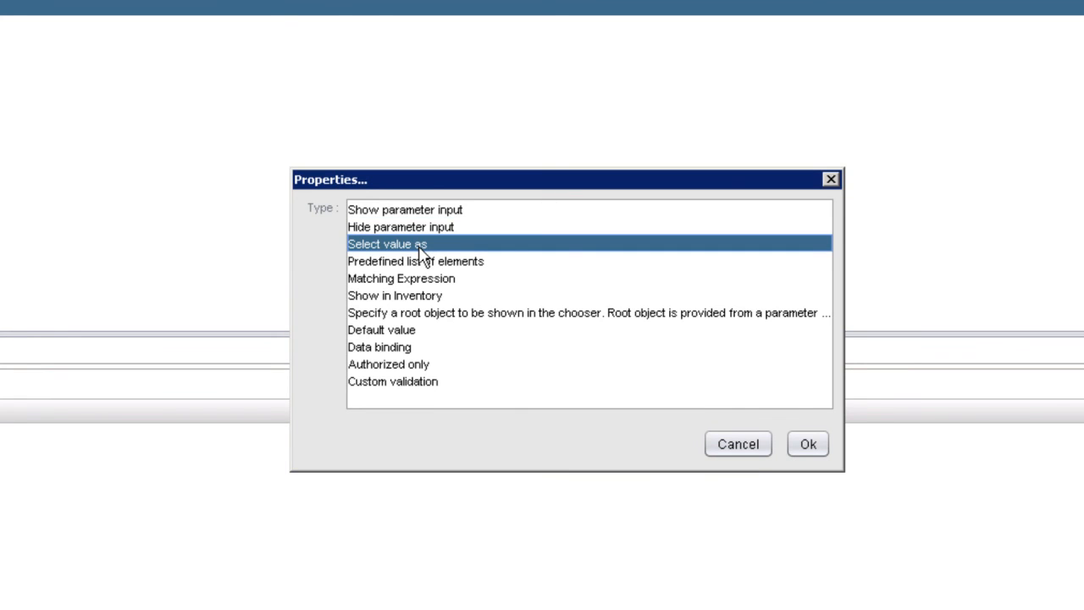
pyautogui.click(809, 448)
pyautogui.click(808, 446)
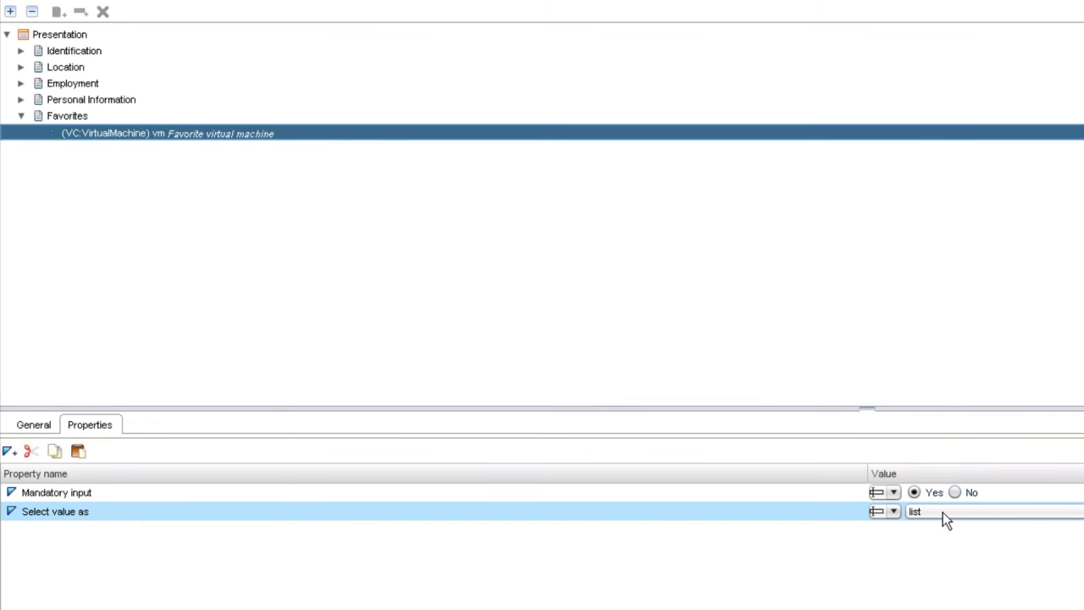
pyautogui.click(942, 511)
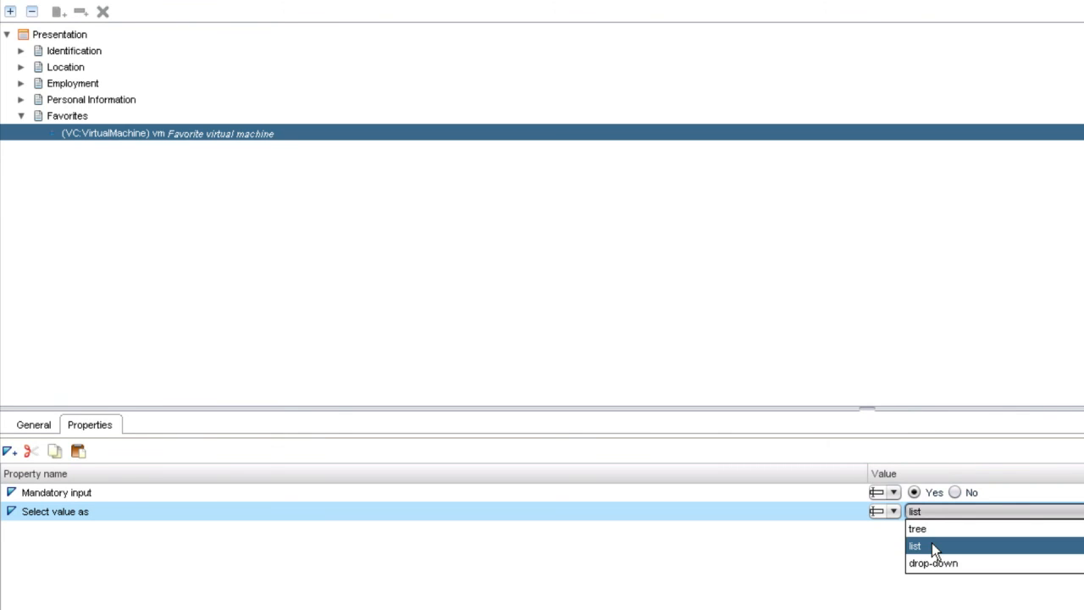
pyautogui.click(932, 545)
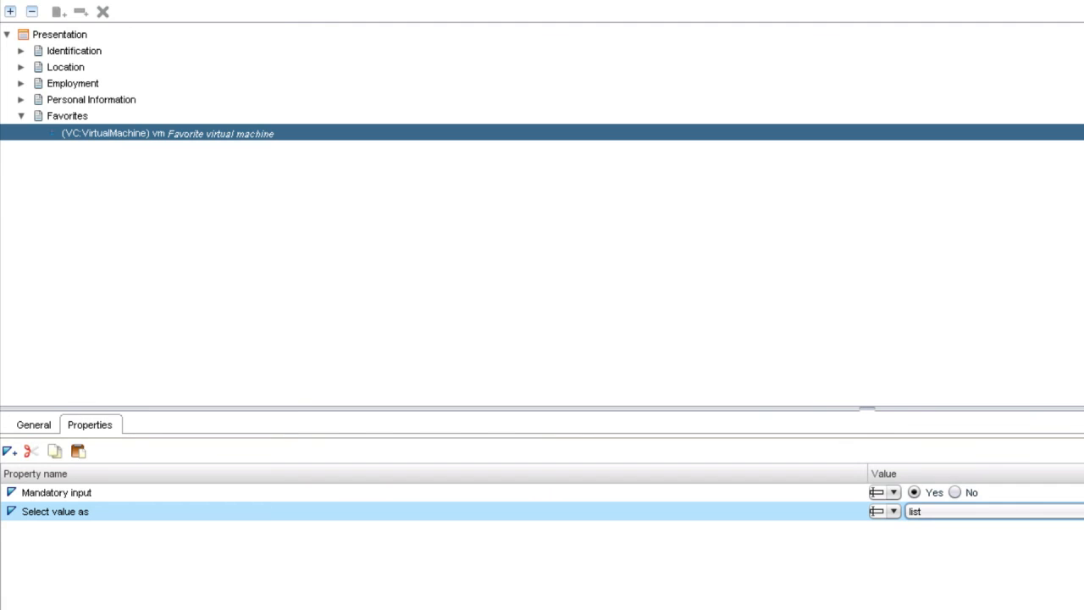
pyautogui.hotkey('ctrl', 's')
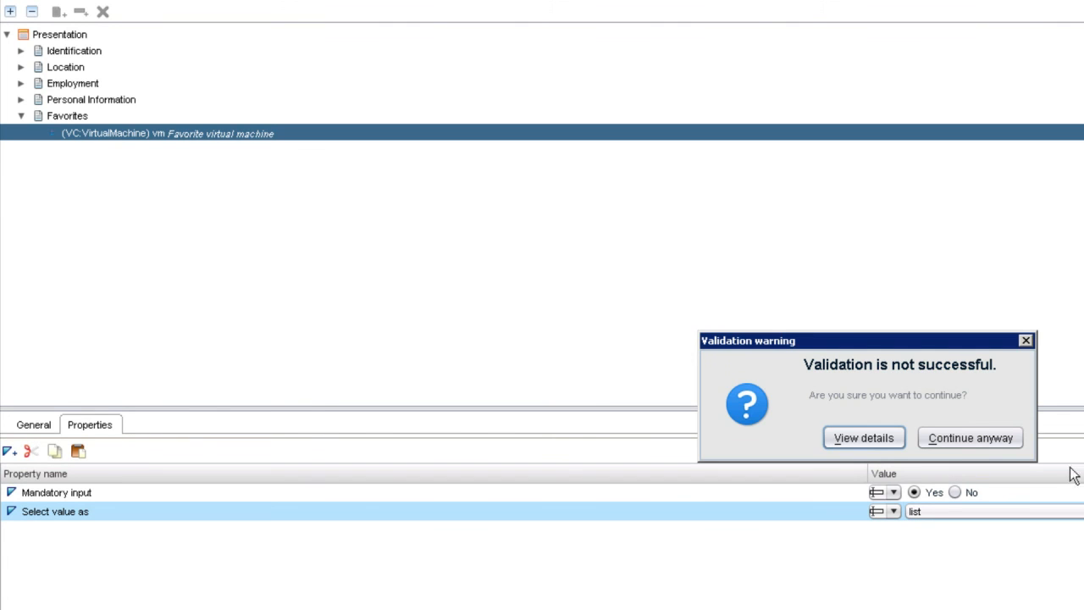
pyautogui.click(995, 442)
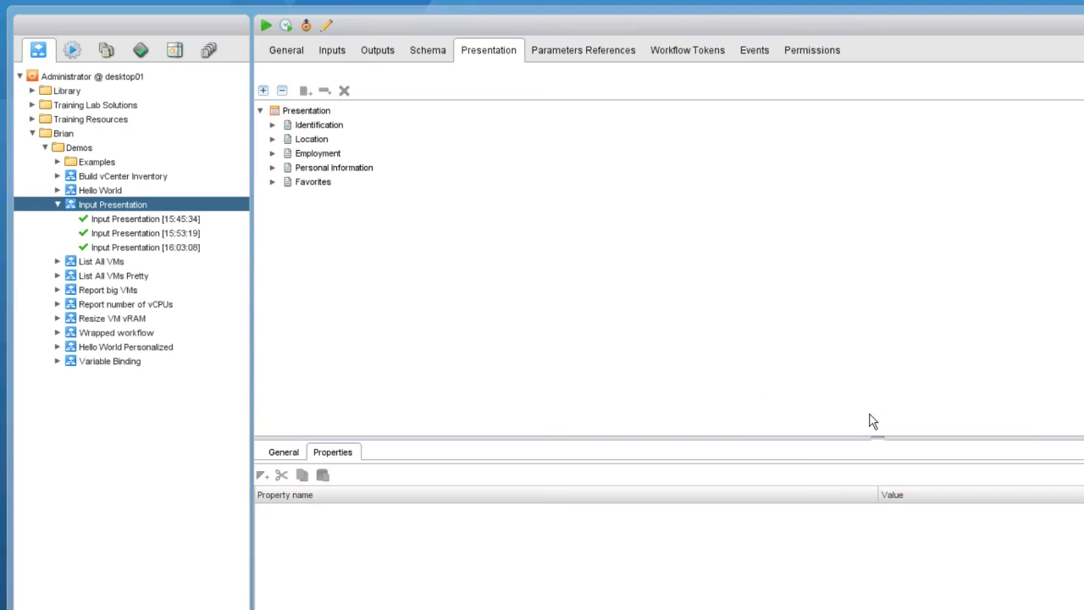
# Run the workflow again and pick 3rd Virtual Machine from the Favorites list chooser.
pyautogui.click(266, 27)
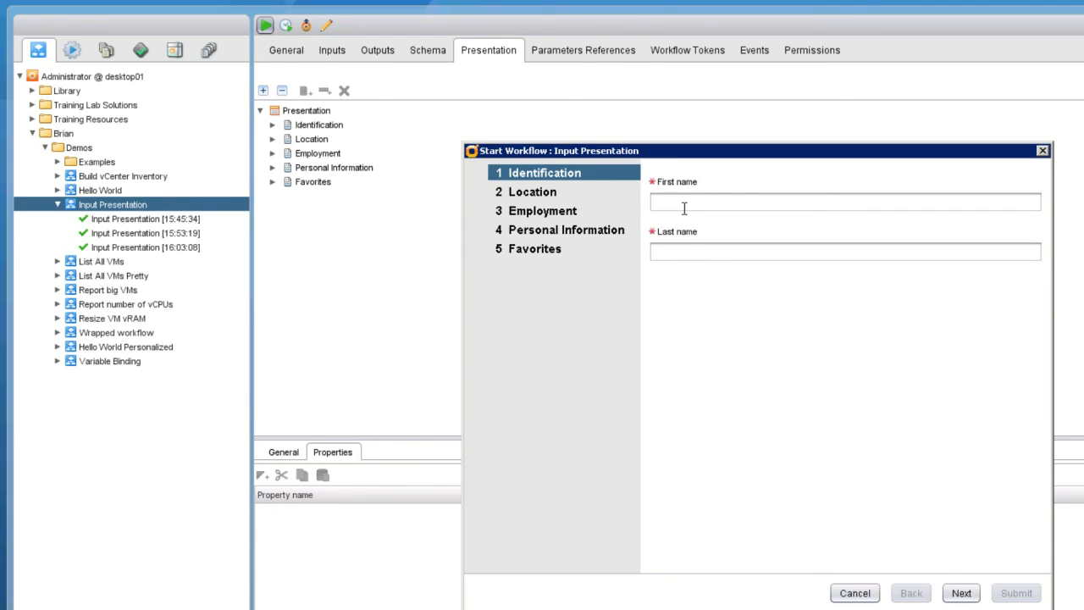
pyautogui.click(545, 254)
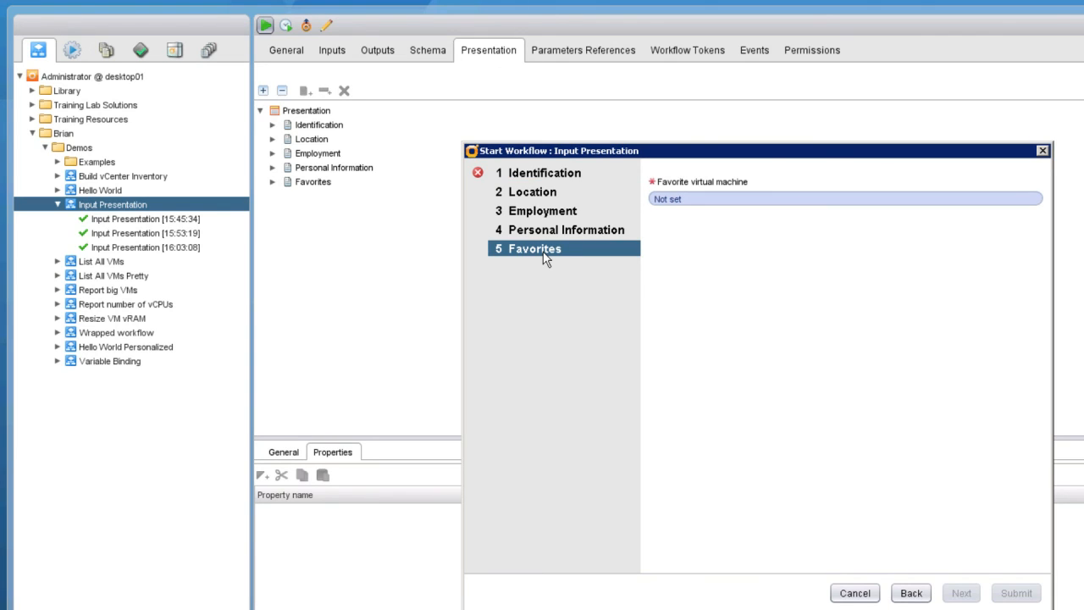
pyautogui.click(675, 207)
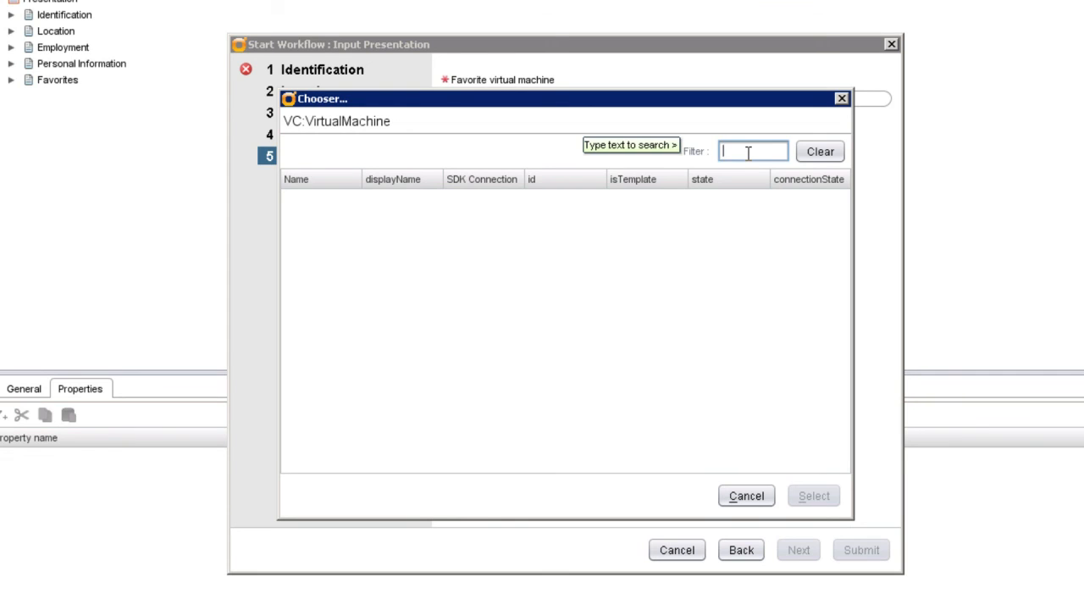
pyautogui.press('Return')
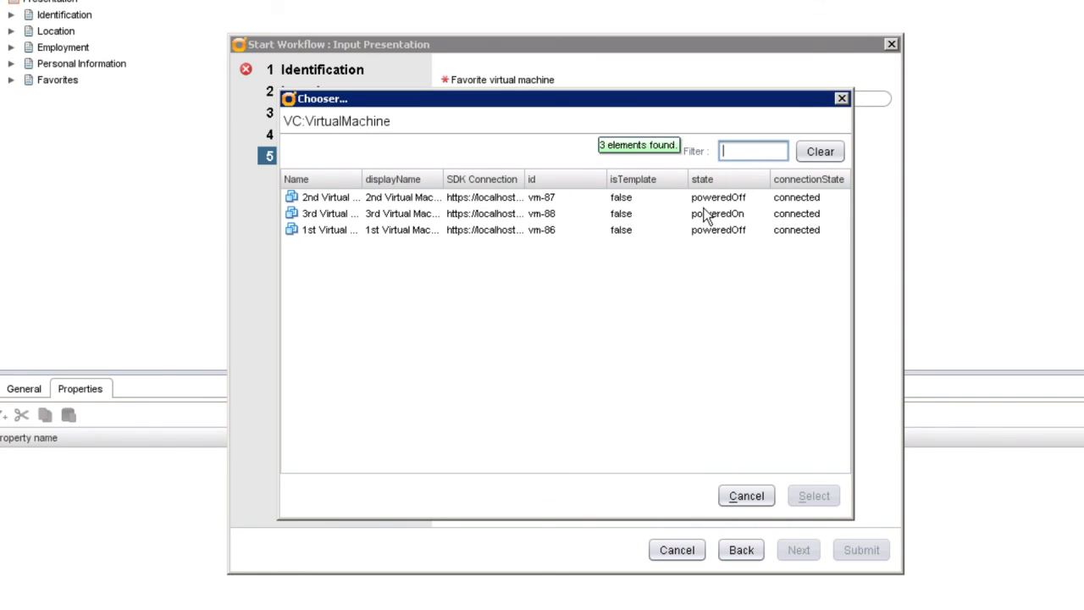
pyautogui.click(336, 219)
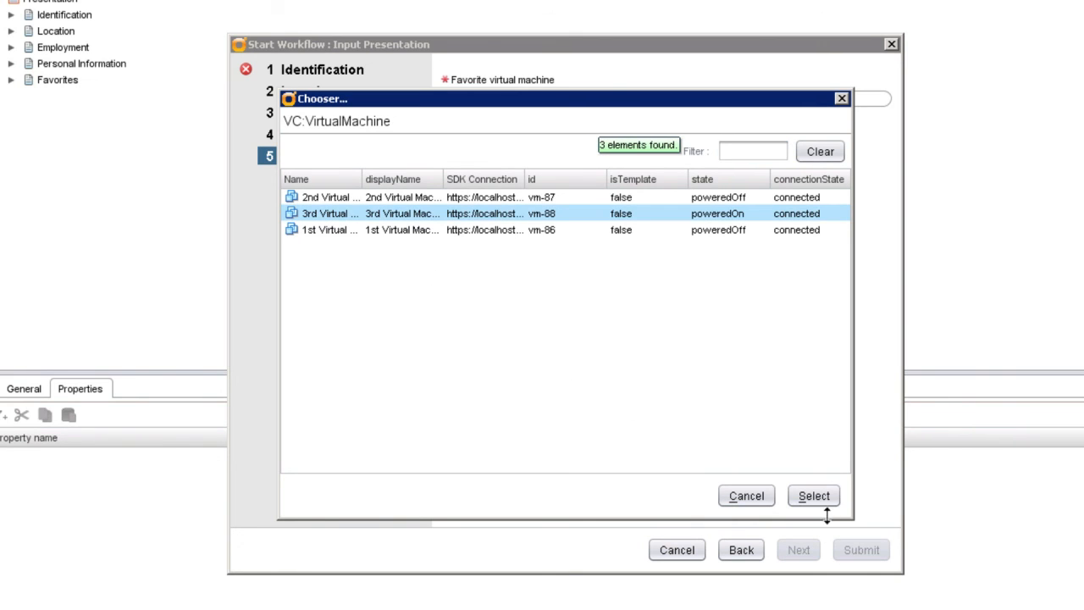
pyautogui.click(820, 502)
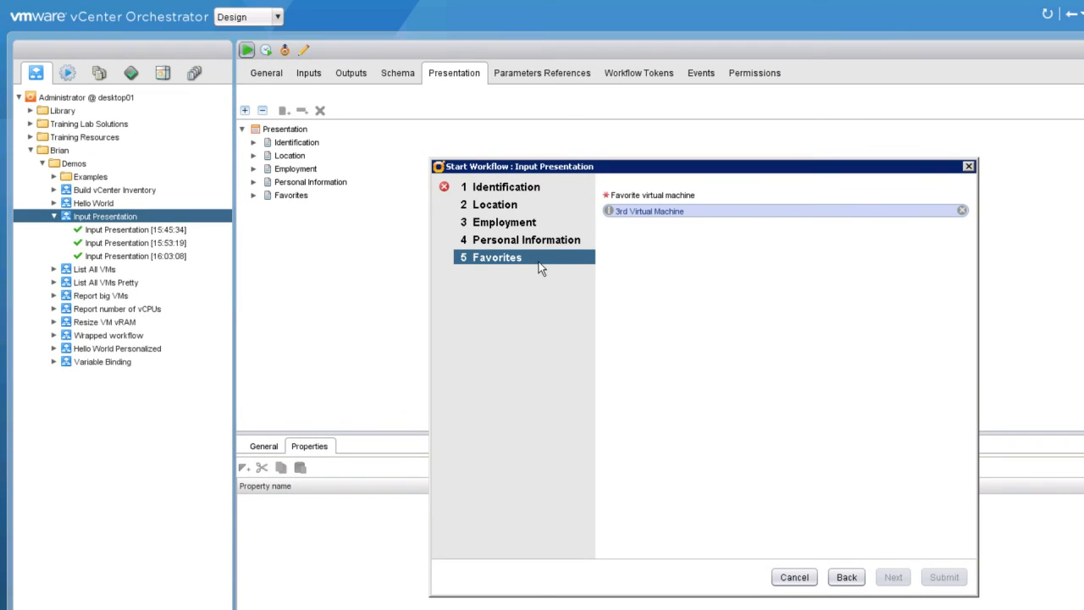